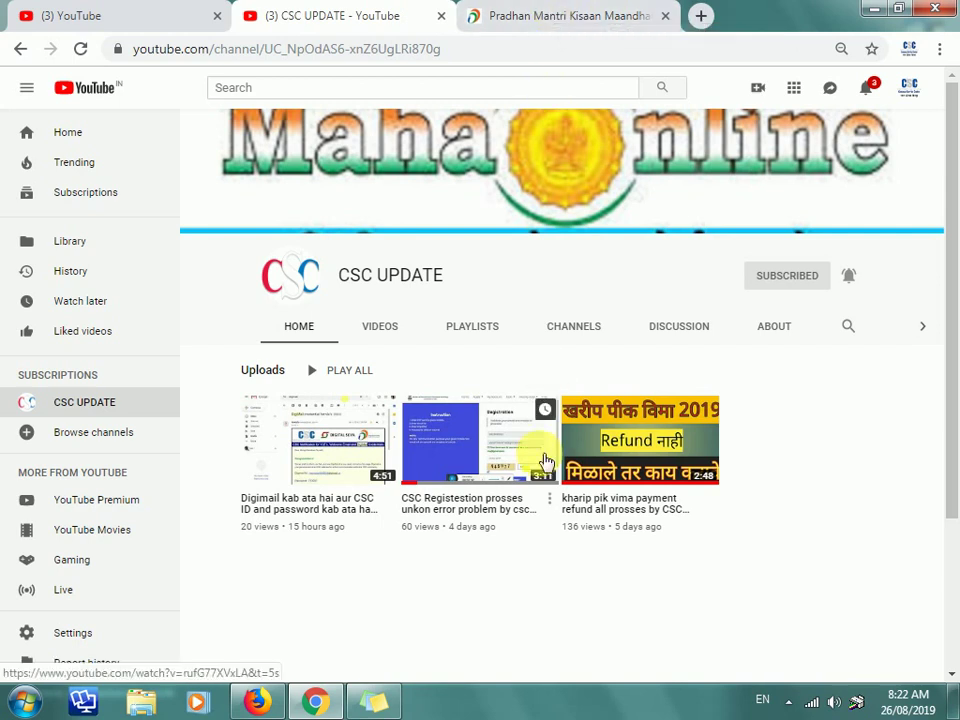
# Step: Switch from the YouTube CSC UPDATE tab to the Pradhan Mantri Kisan Maandhan portal
pyautogui.click(508, 13)
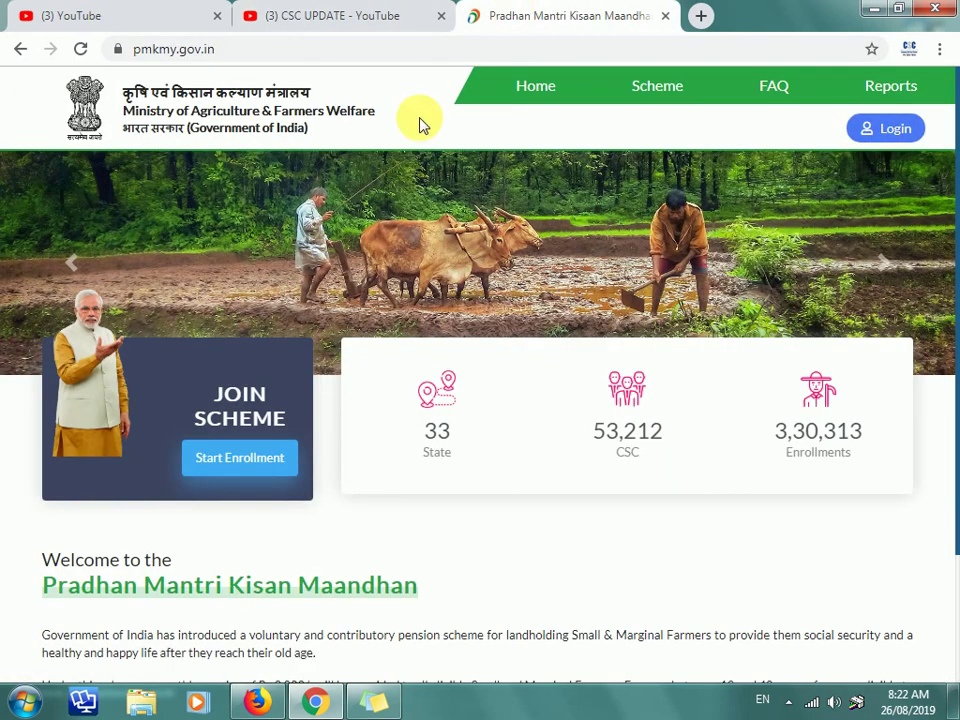
# Step: Log in through Digital Seva Connect using the CSC operator ID and password
pyautogui.click(884, 132)
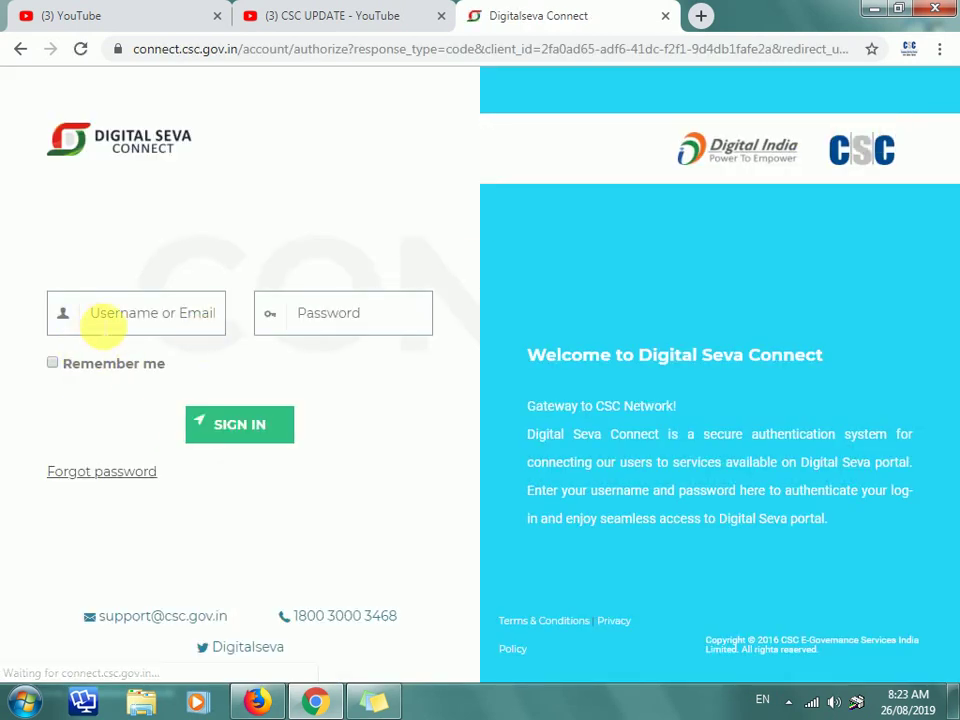
pyautogui.click(103, 322)
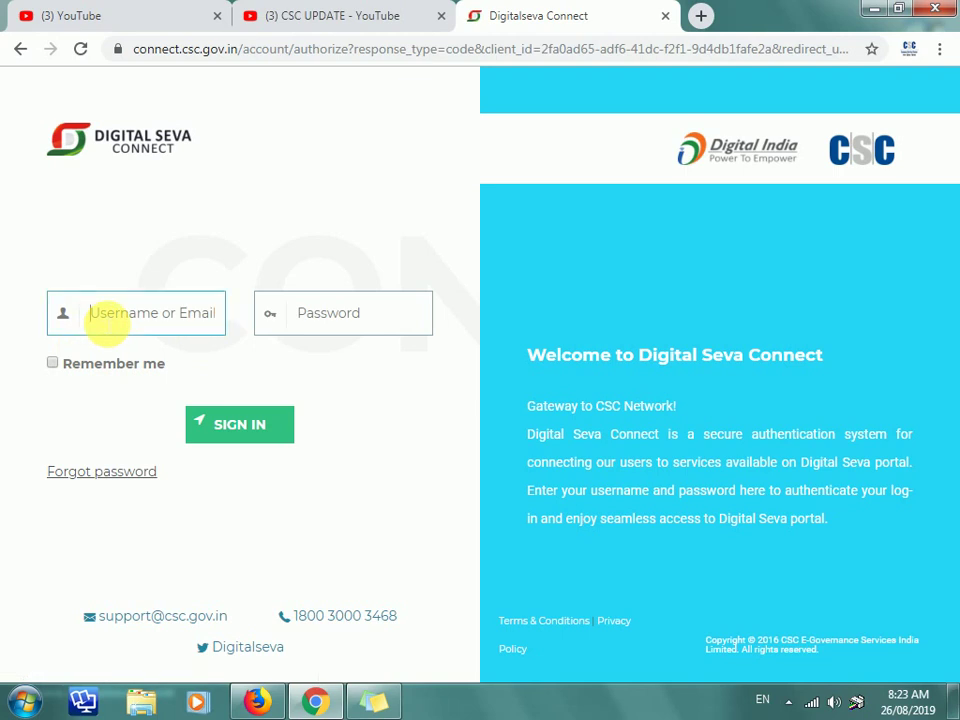
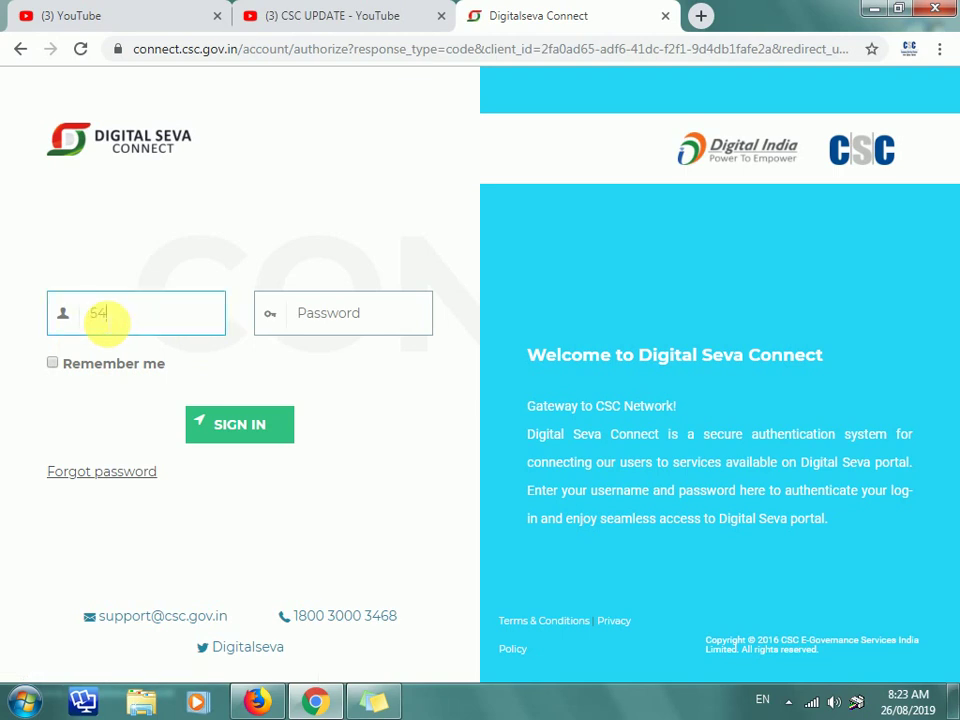
pyautogui.press('Tab')
pyautogui.write('*')
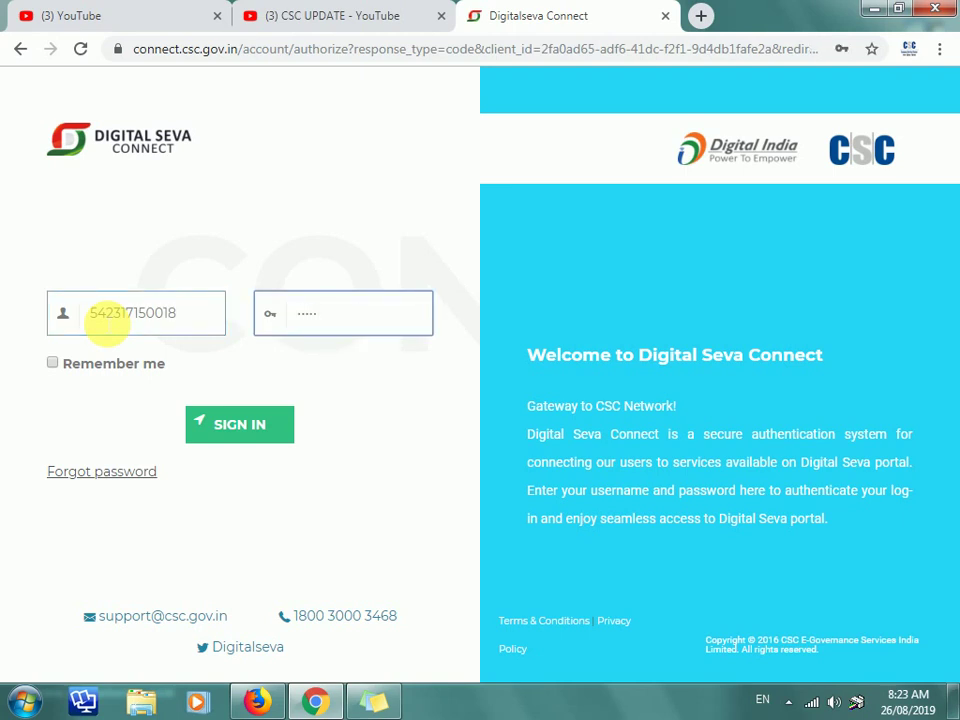
pyautogui.press('Return')
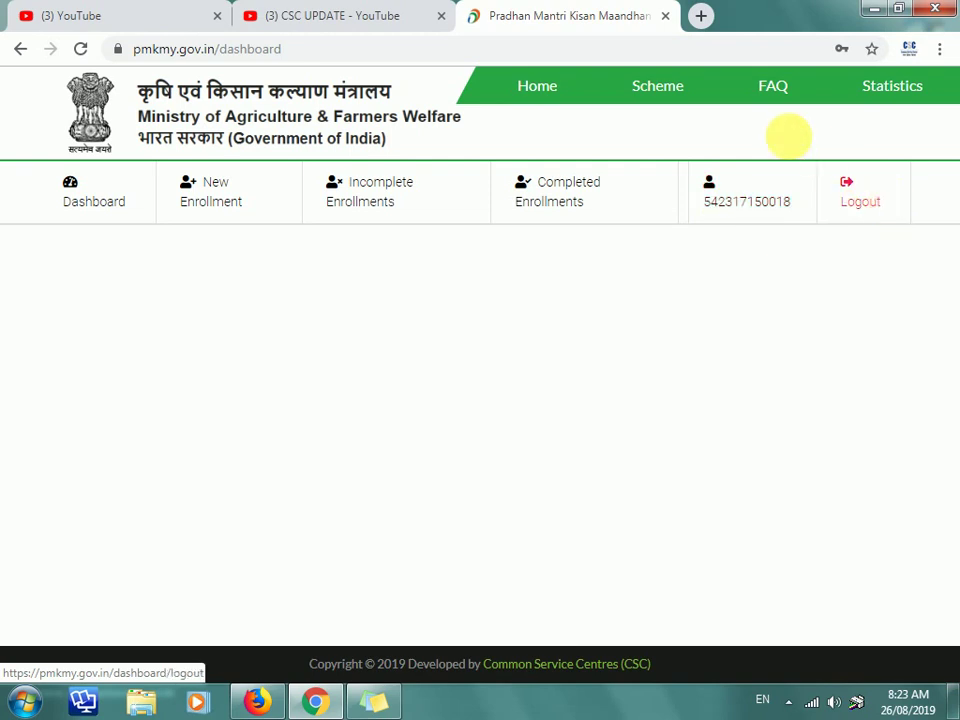
# Step: Begin a New Enrollment with the subscriber's Aadhaar number, consent ticked, and fetch details
pyautogui.click(220, 198)
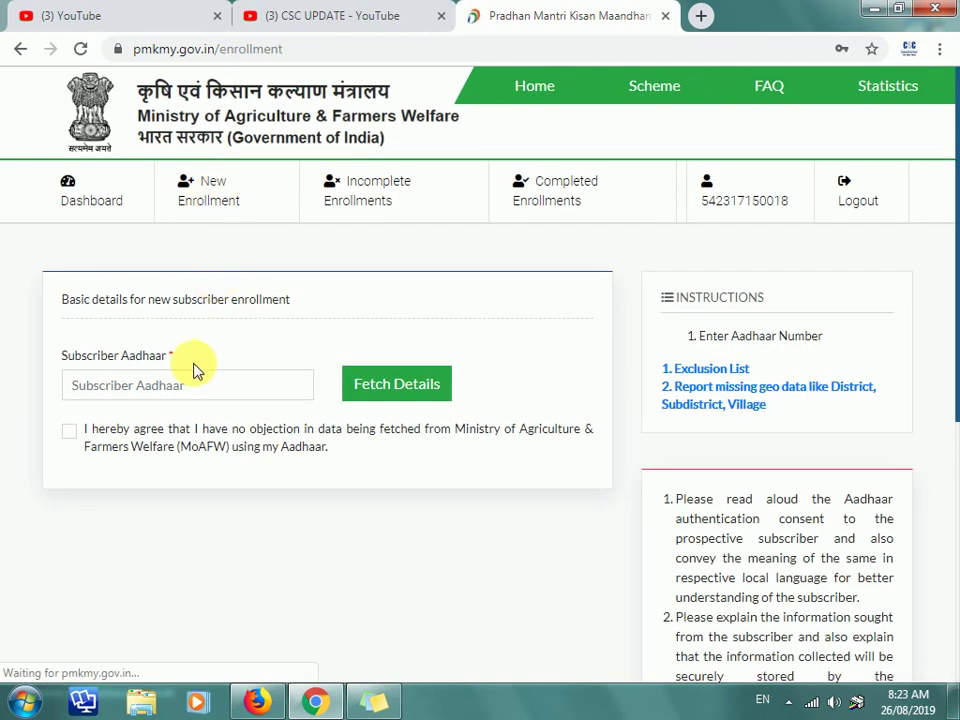
pyautogui.click(197, 387)
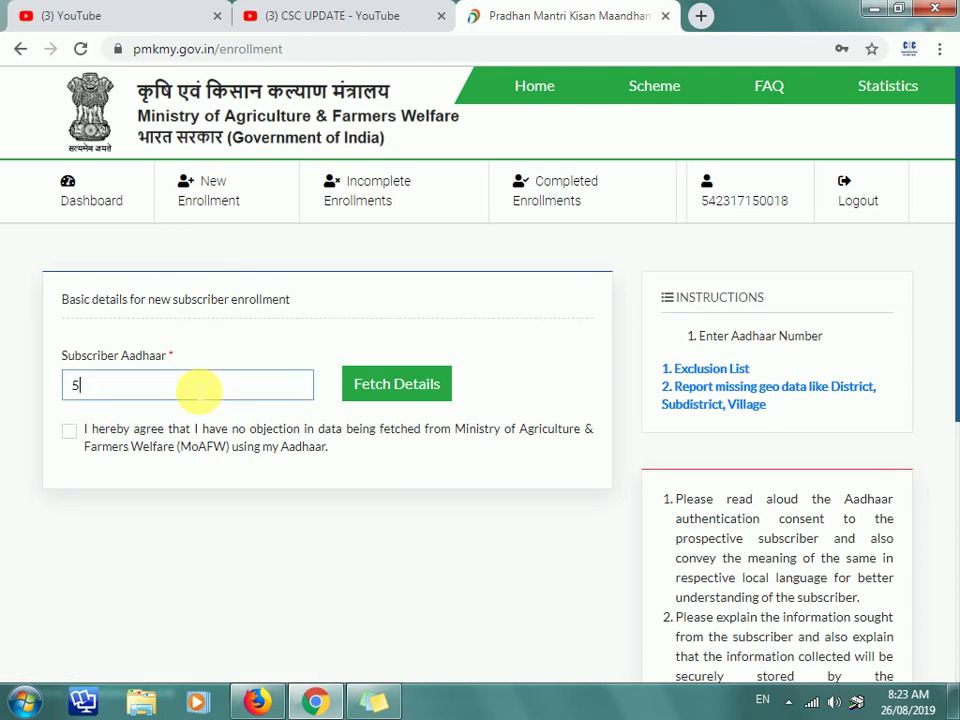
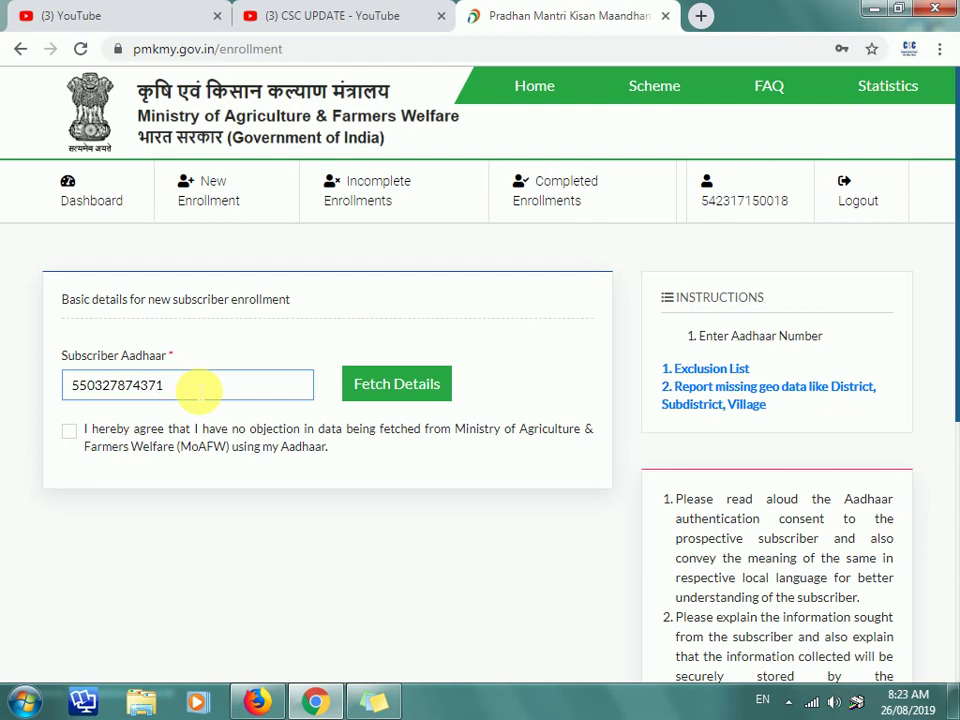
pyautogui.click(70, 432)
pyautogui.click(431, 381)
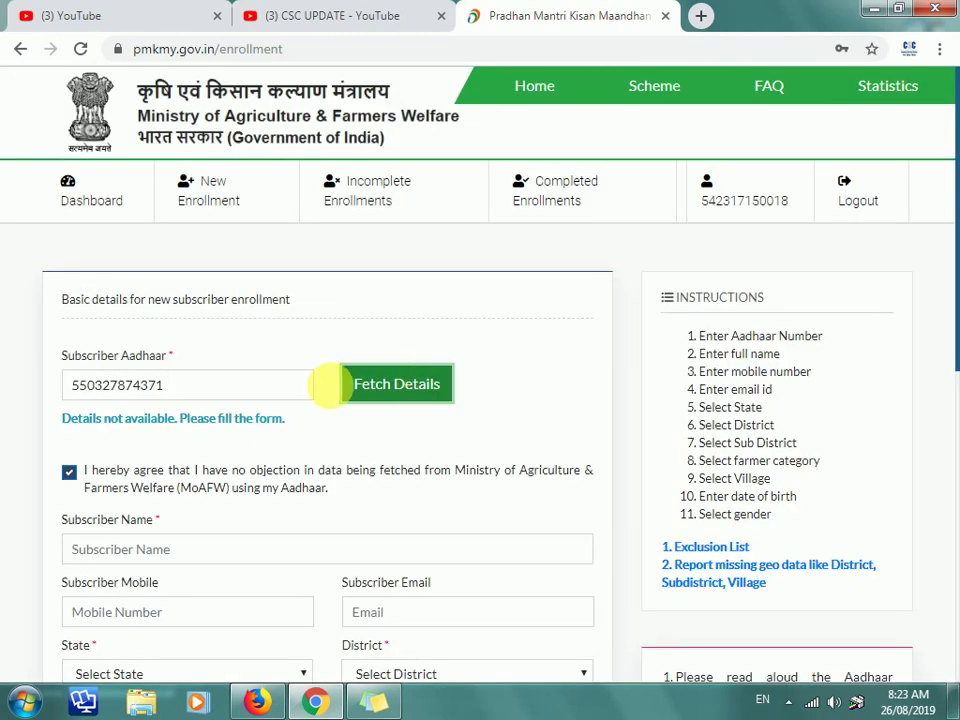
pyautogui.scroll(-3, 300, 395)
# Step: Enter the subscriber's full name and mobile number
pyautogui.click(170, 268)
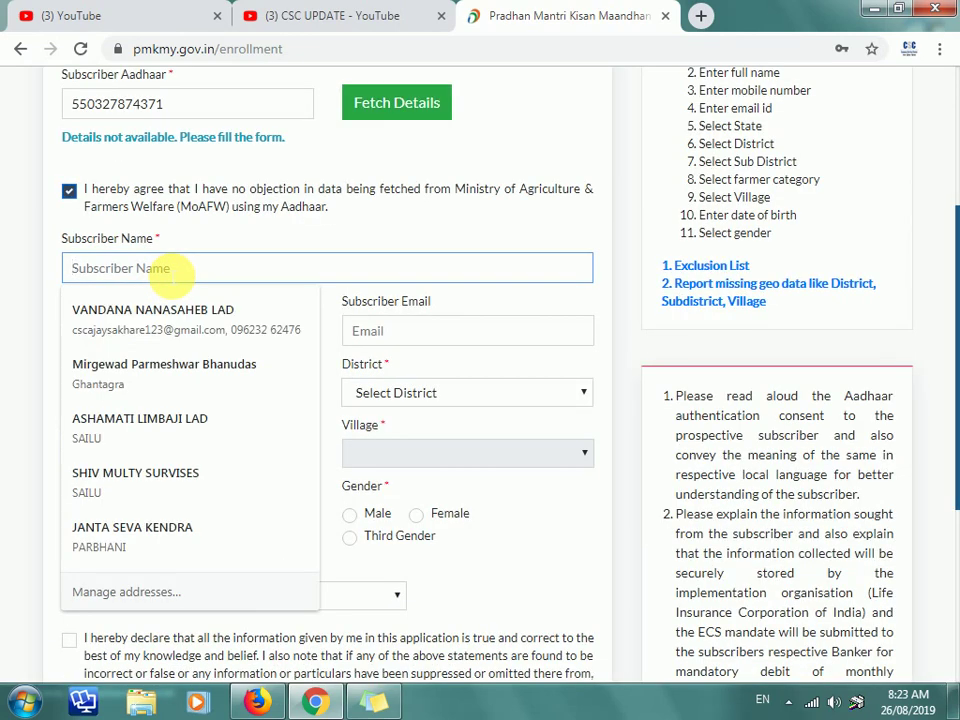
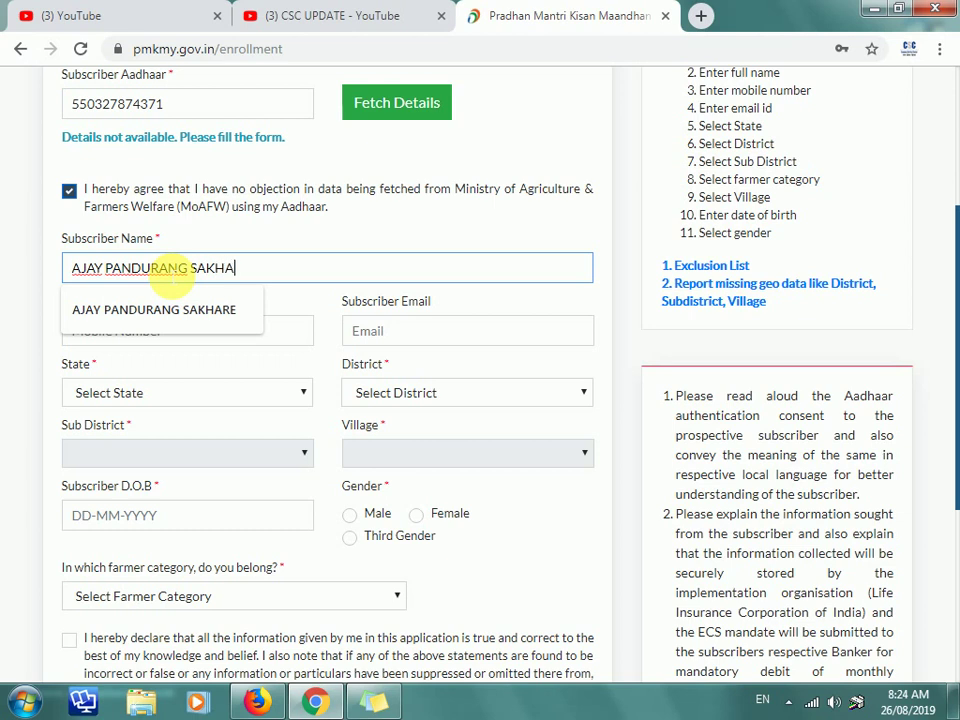
pyautogui.press('Tab')
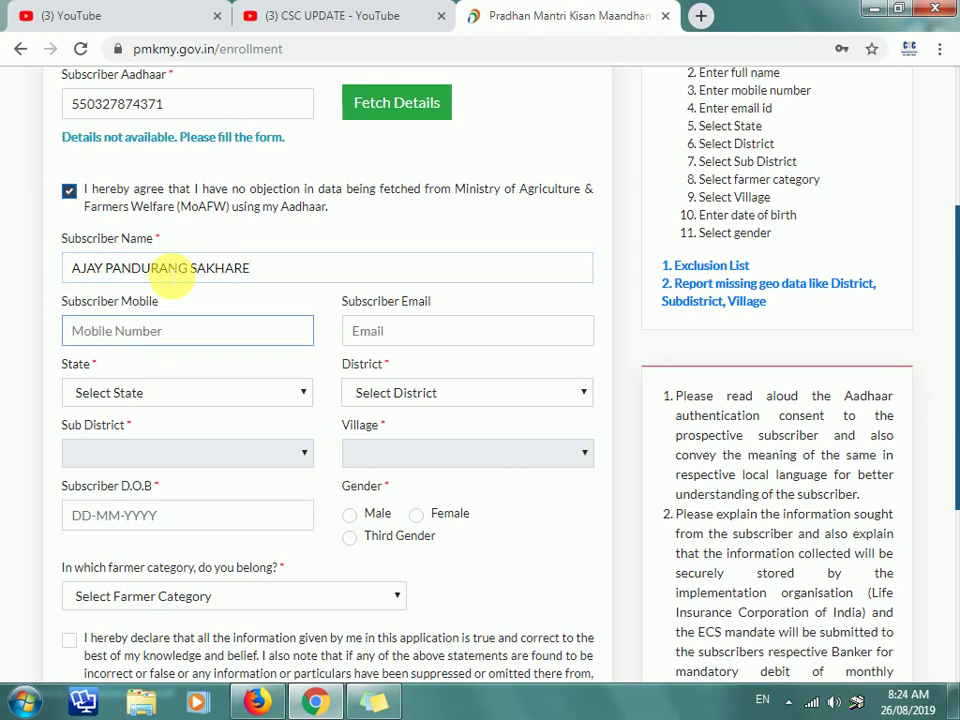
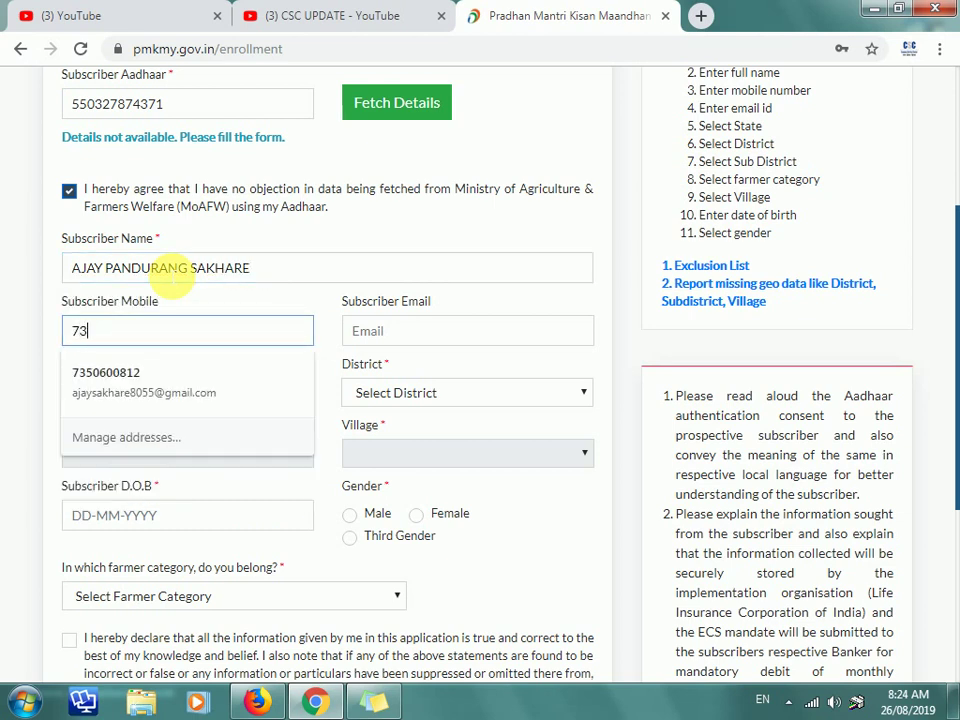
pyautogui.press('Tab')
pyautogui.press('Tab')
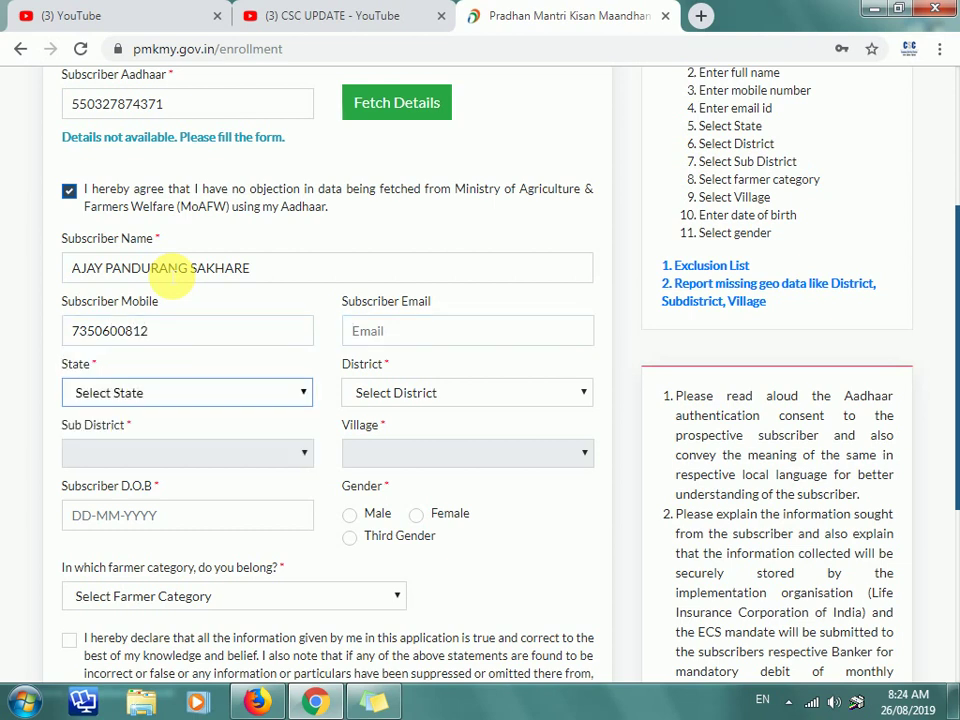
pyautogui.write('mah')
pyautogui.press('Tab')
pyautogui.write('par')
pyautogui.press('Tab')
pyautogui.write('sa')
pyautogui.press('Tab')
pyautogui.write('a')
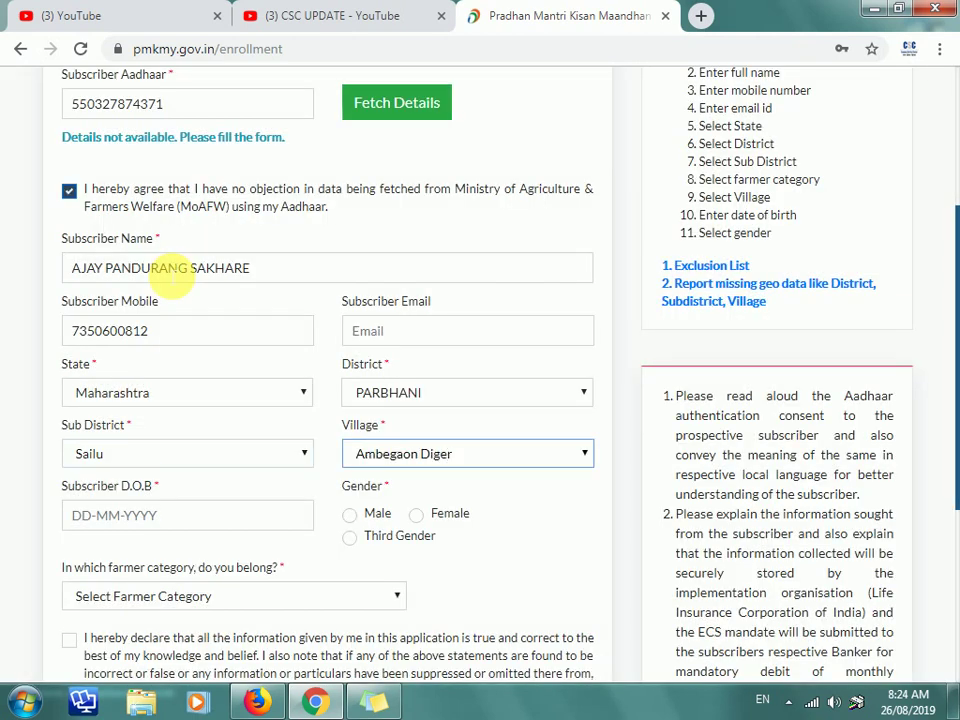
pyautogui.press('Tab')
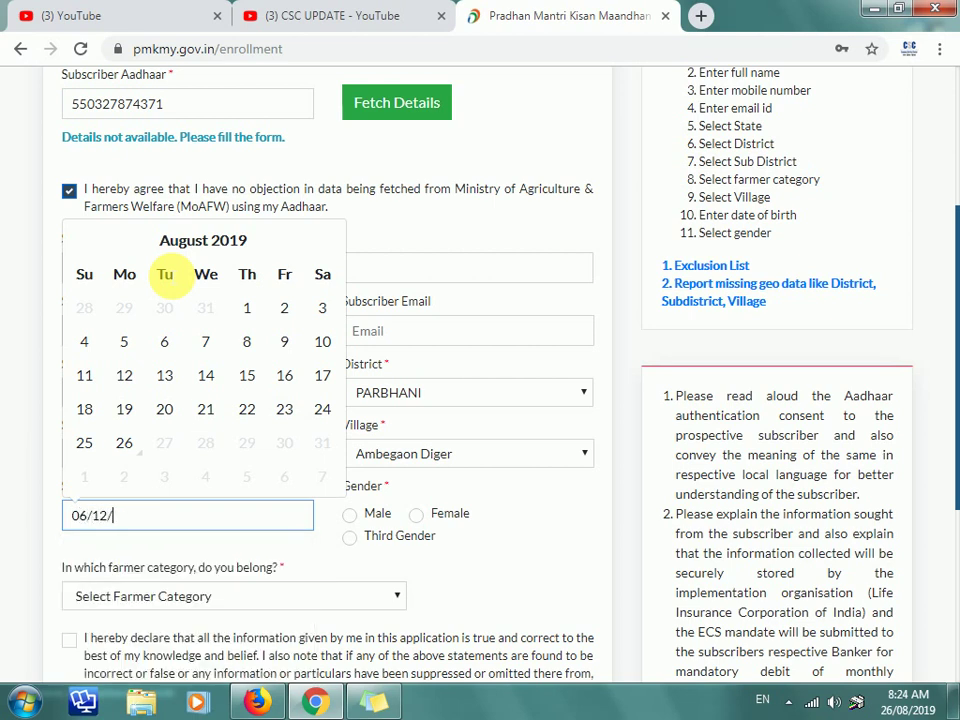
pyautogui.press('Tab')
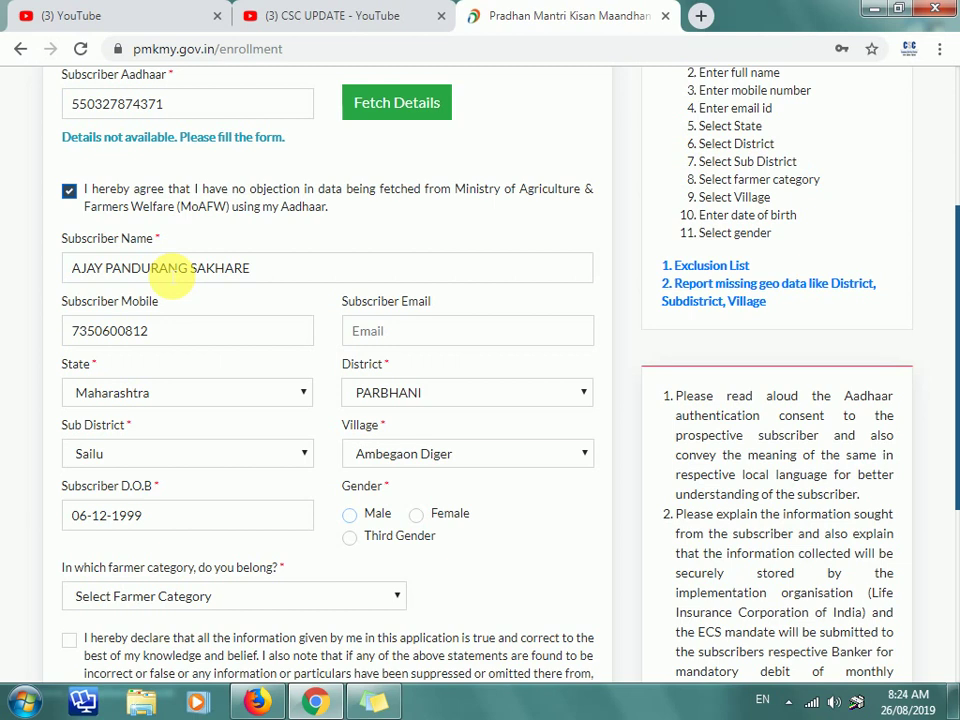
# Step: Submit the form as Male, Small and Marginal Farmer (SMF), with the declaration accepted
pyautogui.click(350, 516)
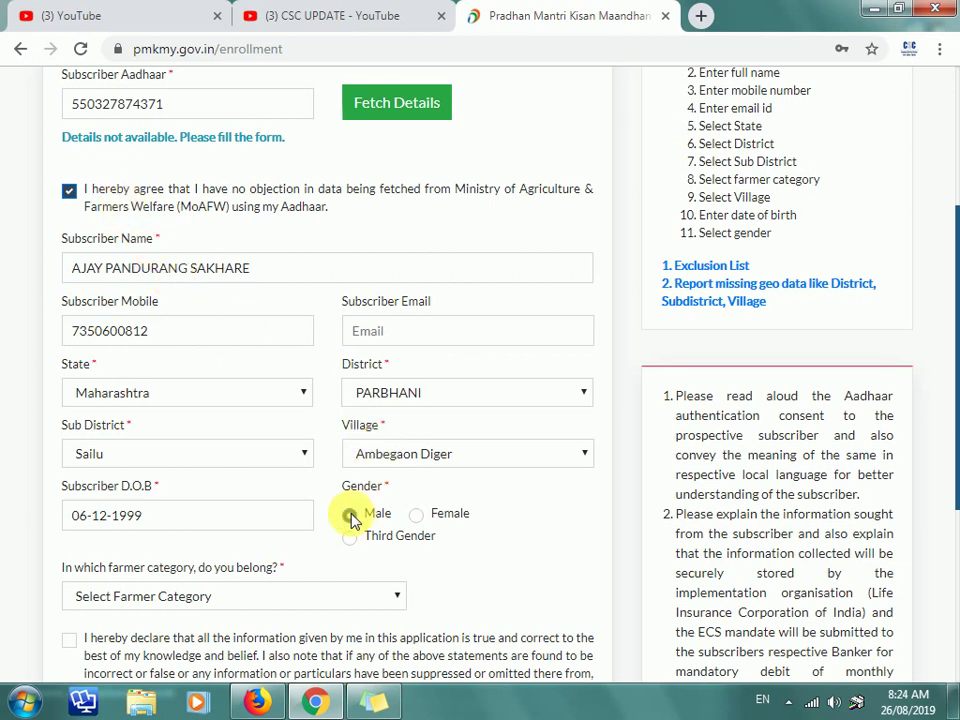
pyautogui.scroll(-2, 350, 518)
pyautogui.click(210, 410)
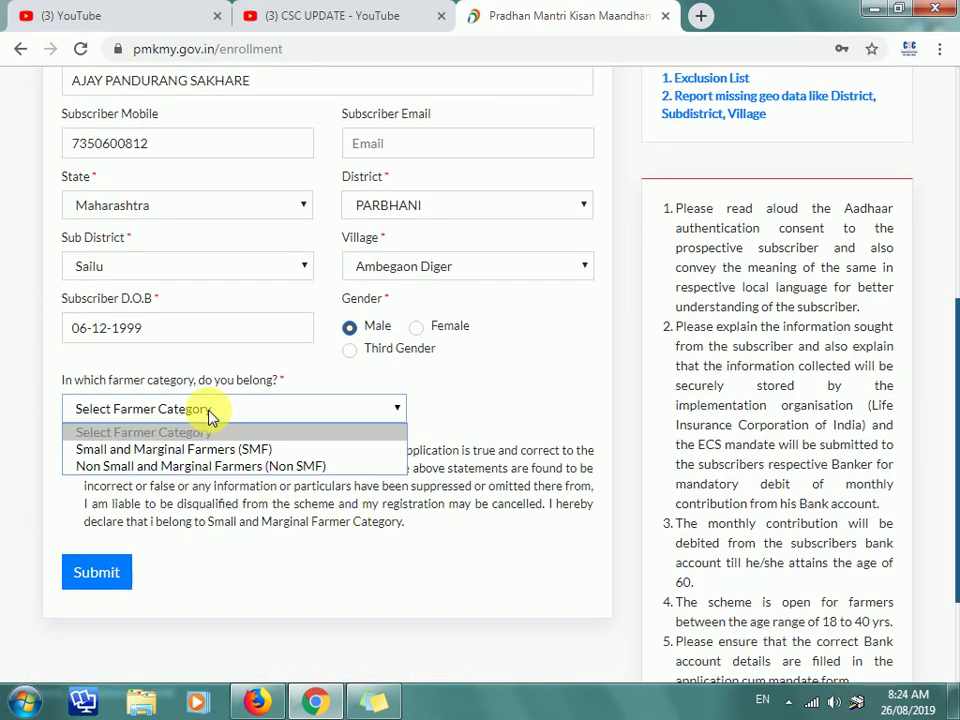
pyautogui.click(197, 449)
pyautogui.click(68, 455)
pyautogui.click(90, 580)
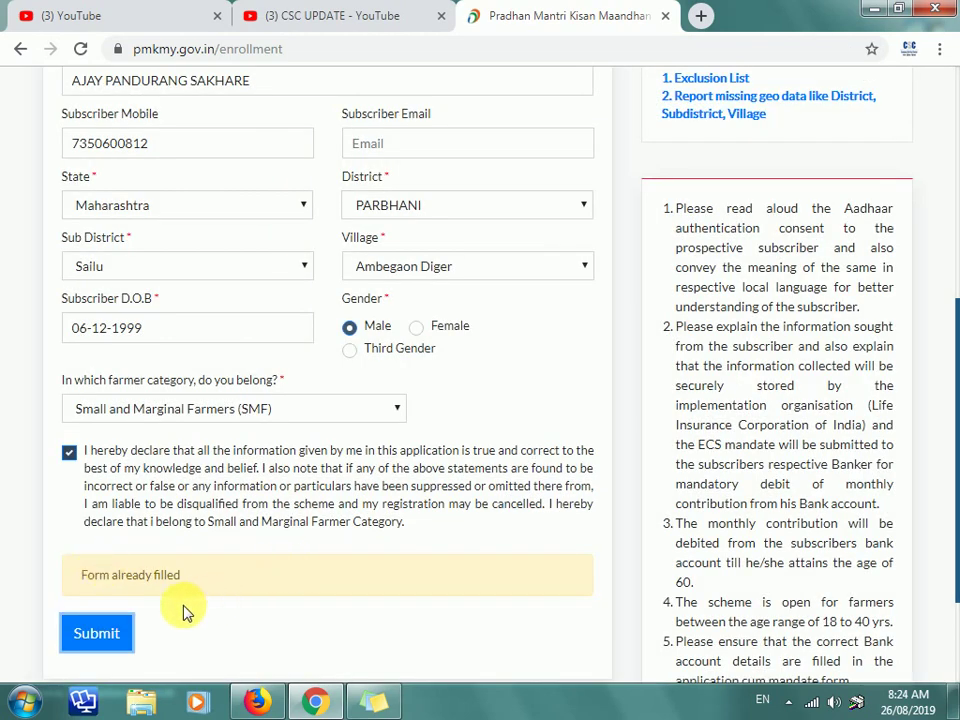
pyautogui.scroll(5, 183, 612)
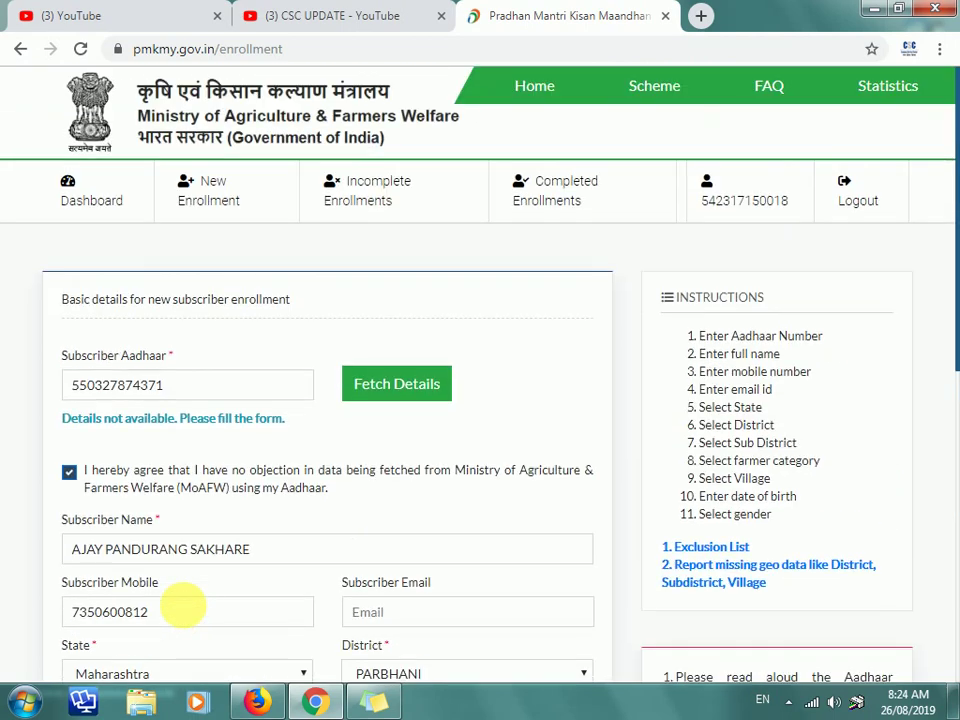
pyautogui.scroll(-1, 185, 617)
pyautogui.scroll(-5, 185, 617)
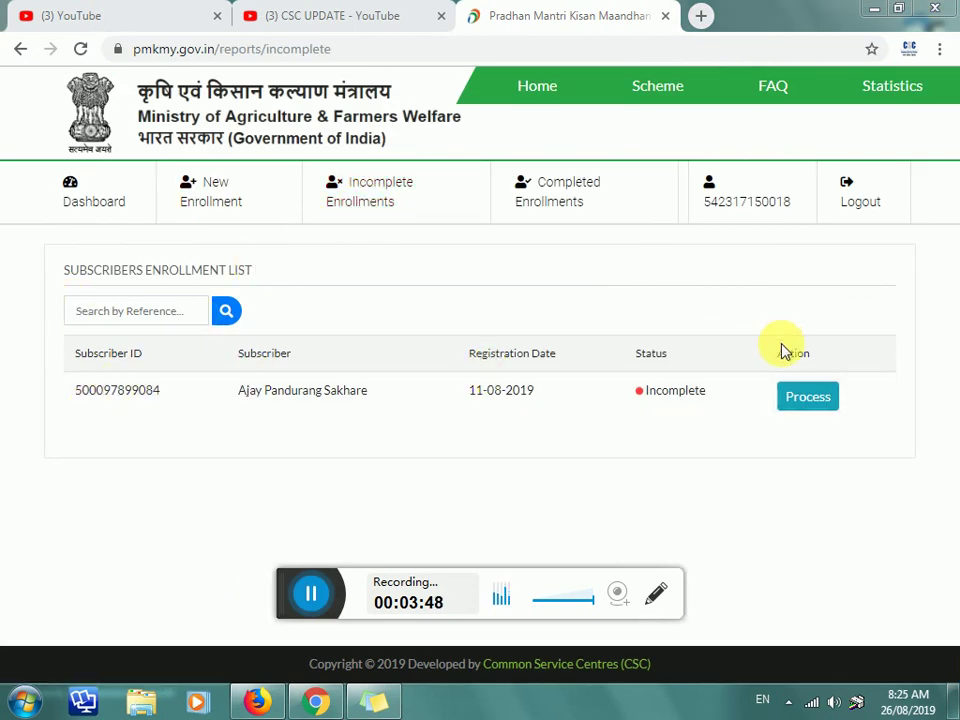
# Step: Resume the incomplete enrollment, entering the pincode and choosing the General category
pyautogui.click(804, 403)
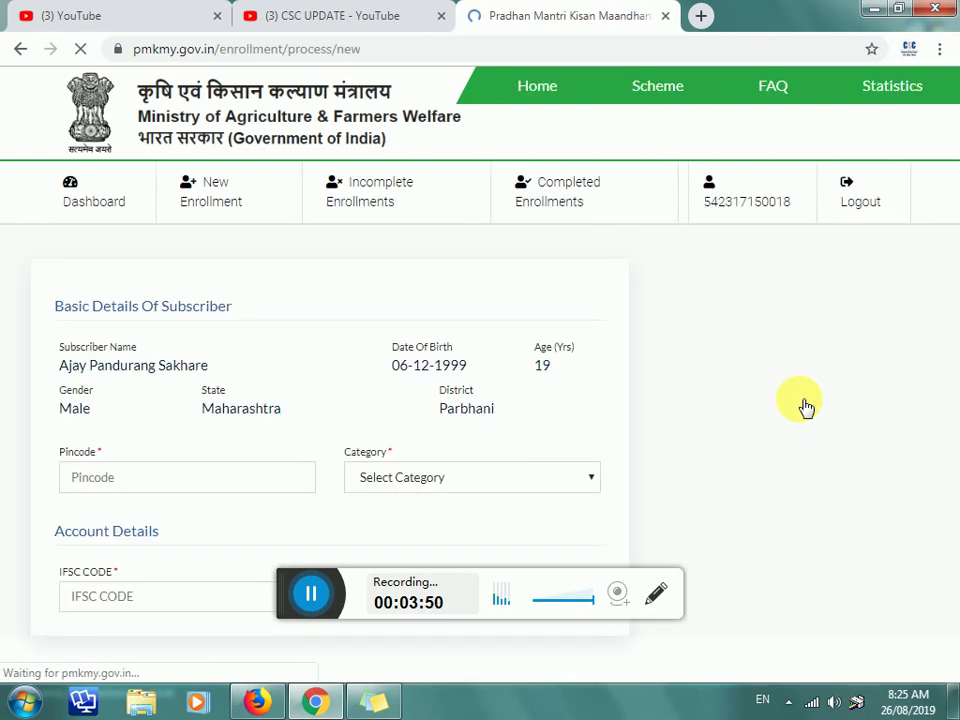
pyautogui.scroll(-2, 369, 343)
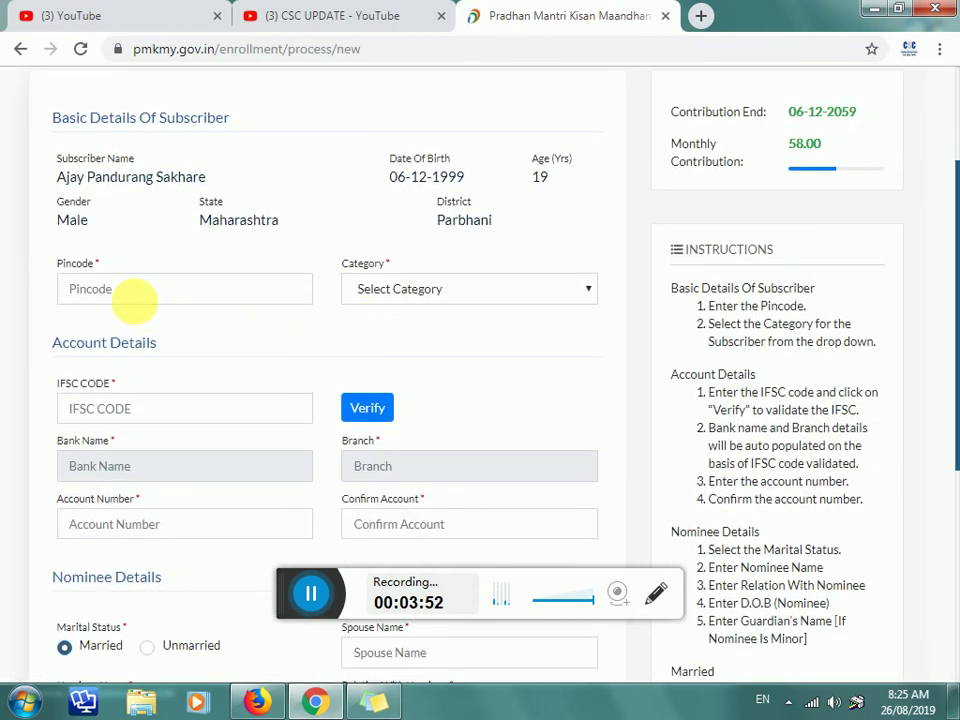
pyautogui.click(130, 290)
pyautogui.write('431503')
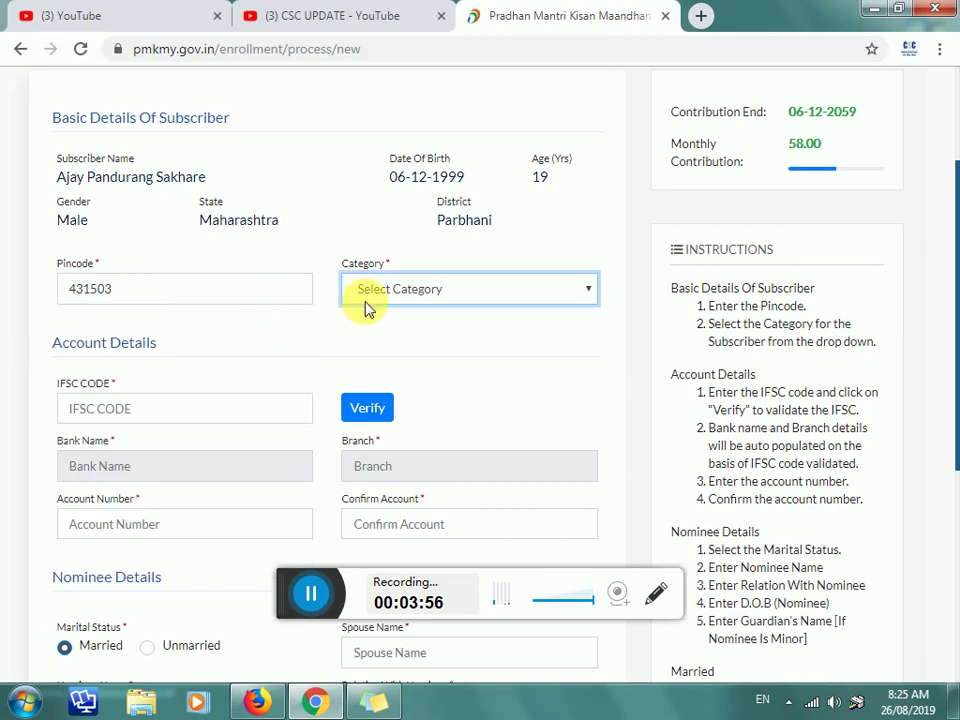
pyautogui.click(446, 296)
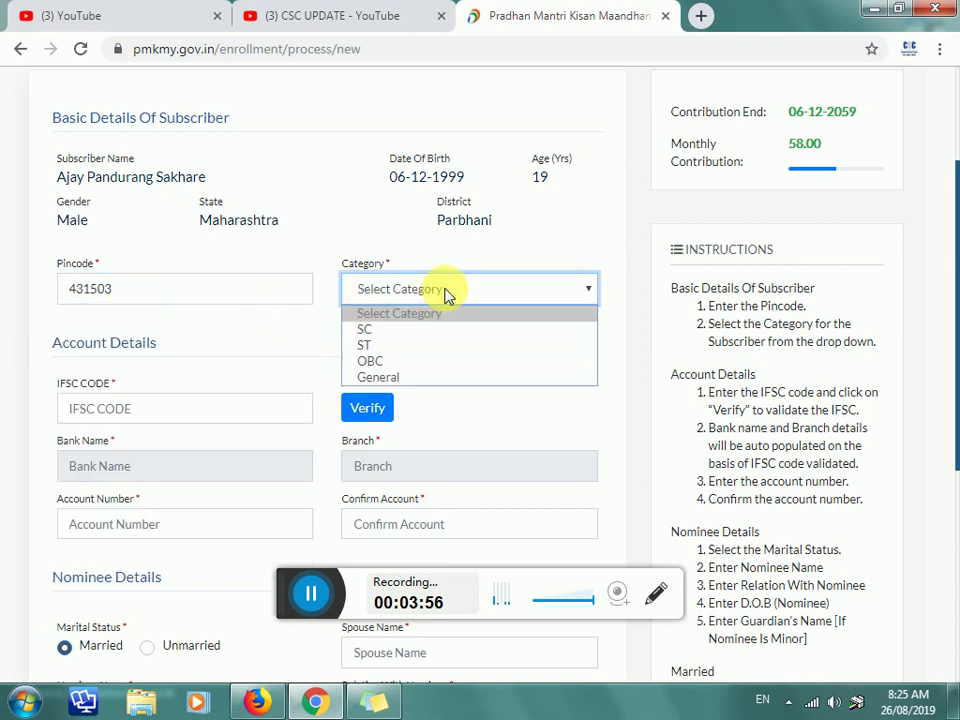
pyautogui.click(414, 379)
# Step: Verify IFSC BKDN0510309 so DENA BANK's Sailu branch fills in
pyautogui.click(138, 410)
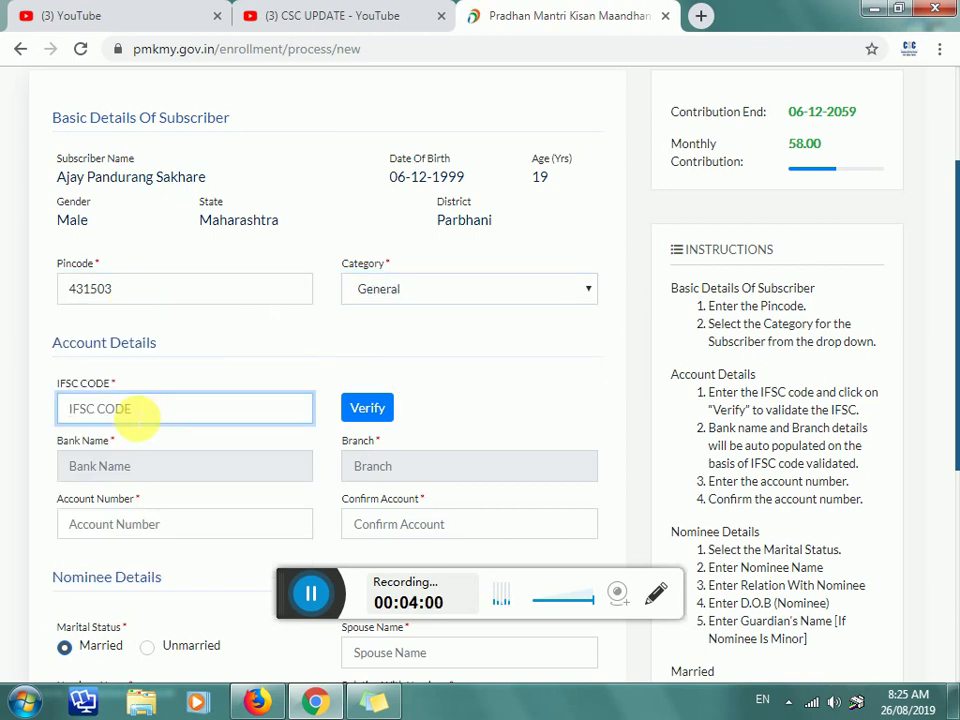
pyautogui.write('BKDN0510309')
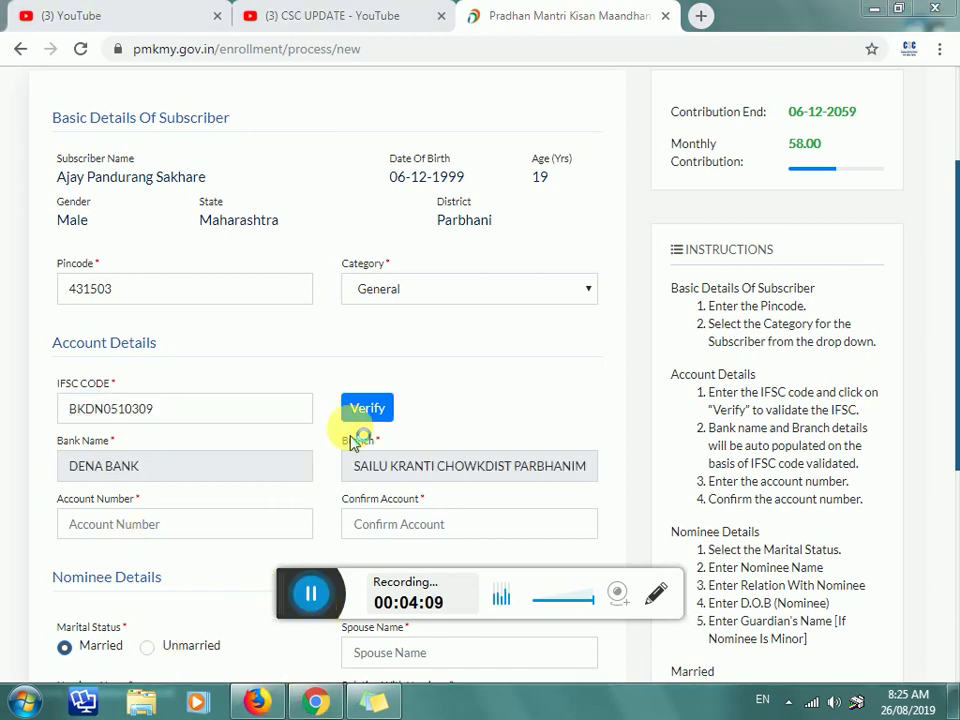
pyautogui.click(368, 410)
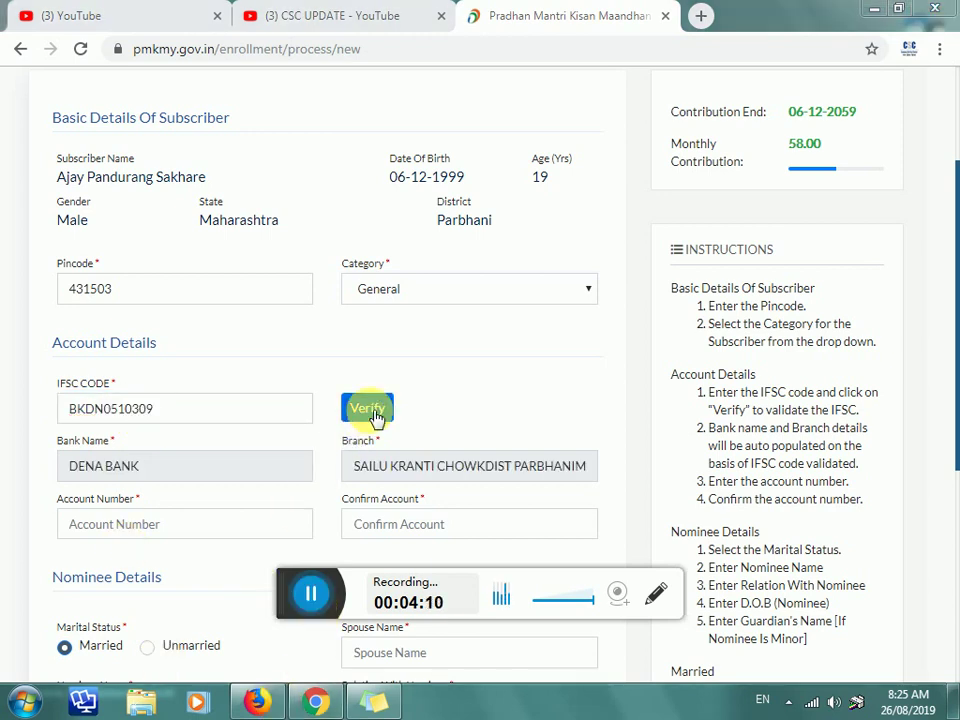
pyautogui.click(384, 410)
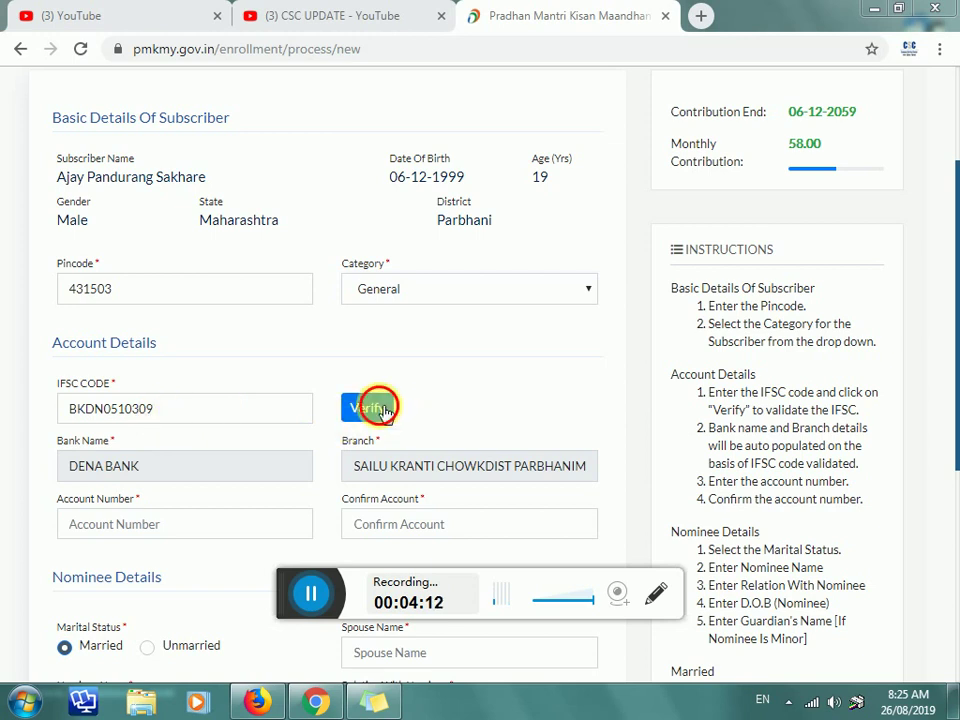
pyautogui.scroll(-1, 178, 396)
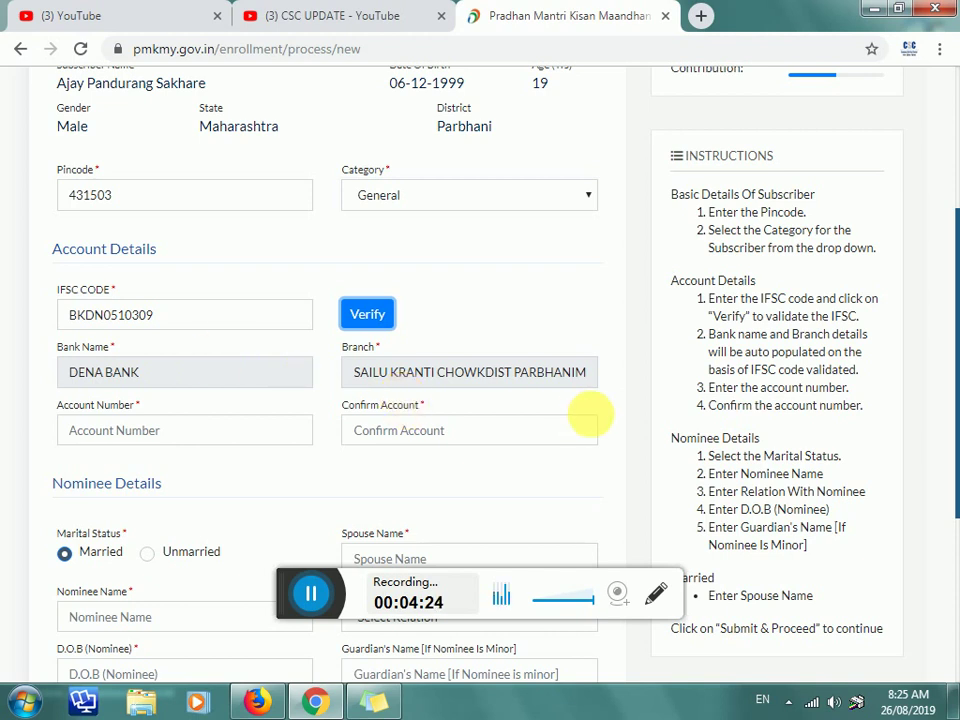
# Step: Type the subscriber's bank account number in both Account Number and Confirm Account
pyautogui.scroll(-1, 114, 430)
pyautogui.click(128, 345)
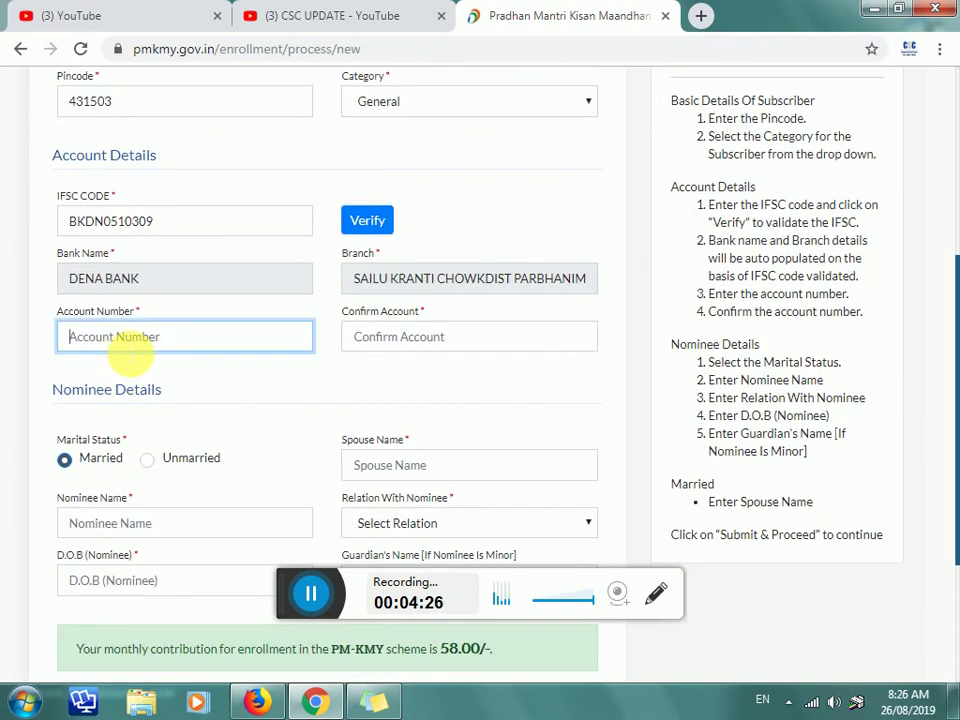
pyautogui.write('•••••')
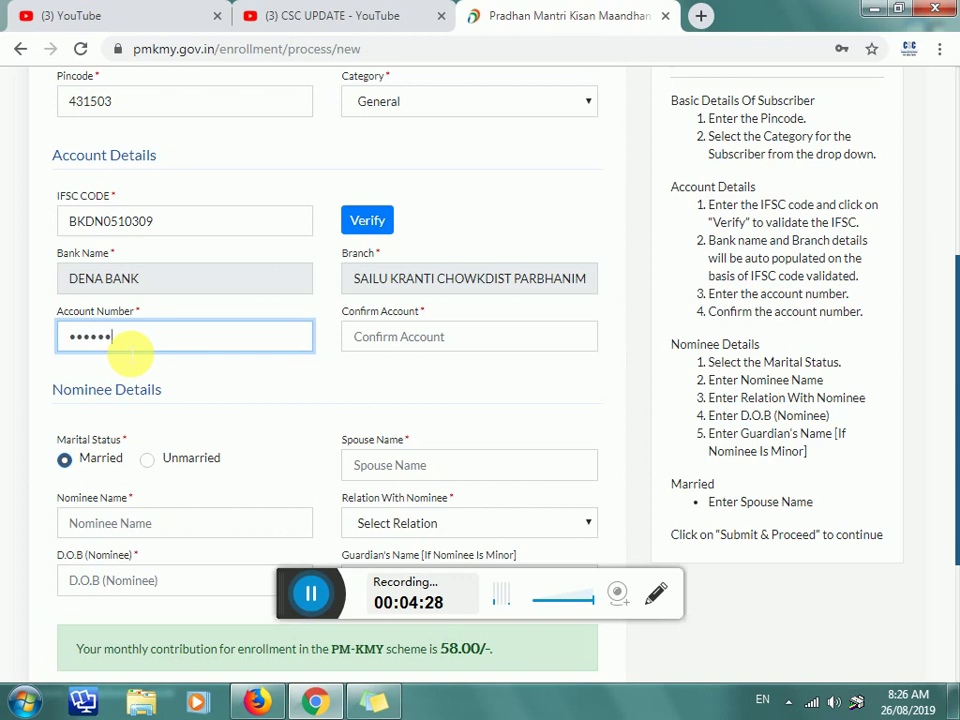
pyautogui.write('••')
pyautogui.click(435, 351)
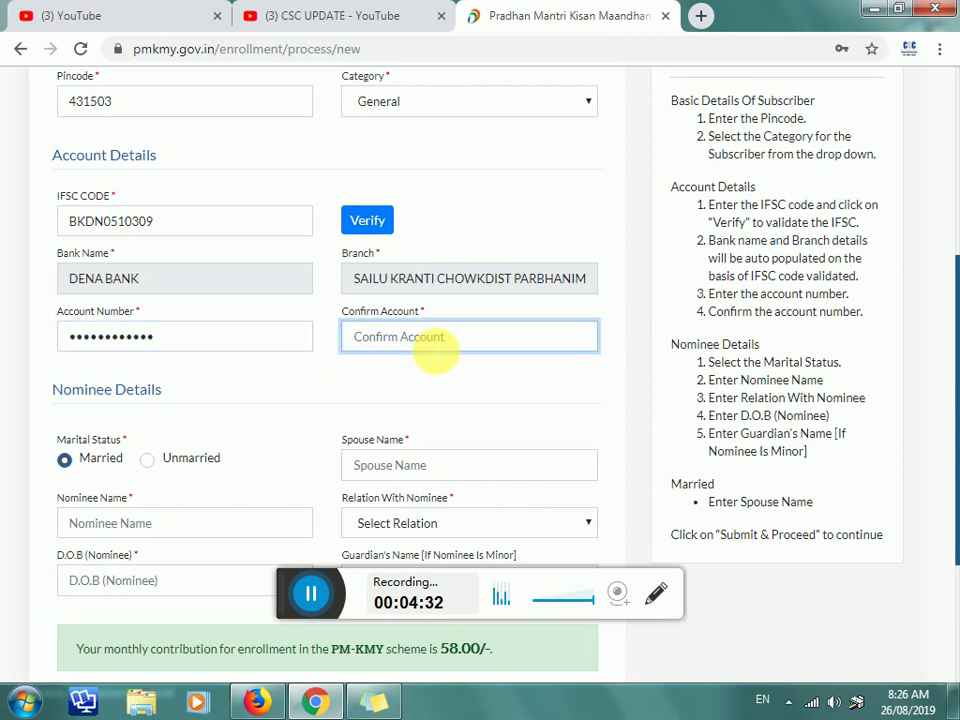
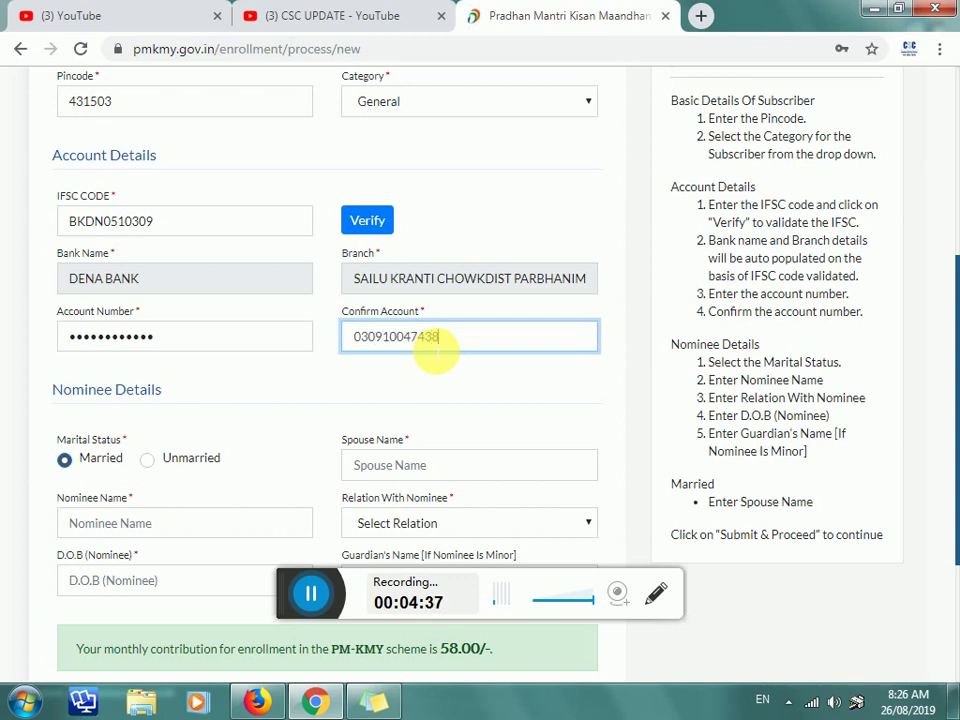
pyautogui.scroll(-2, 410, 360)
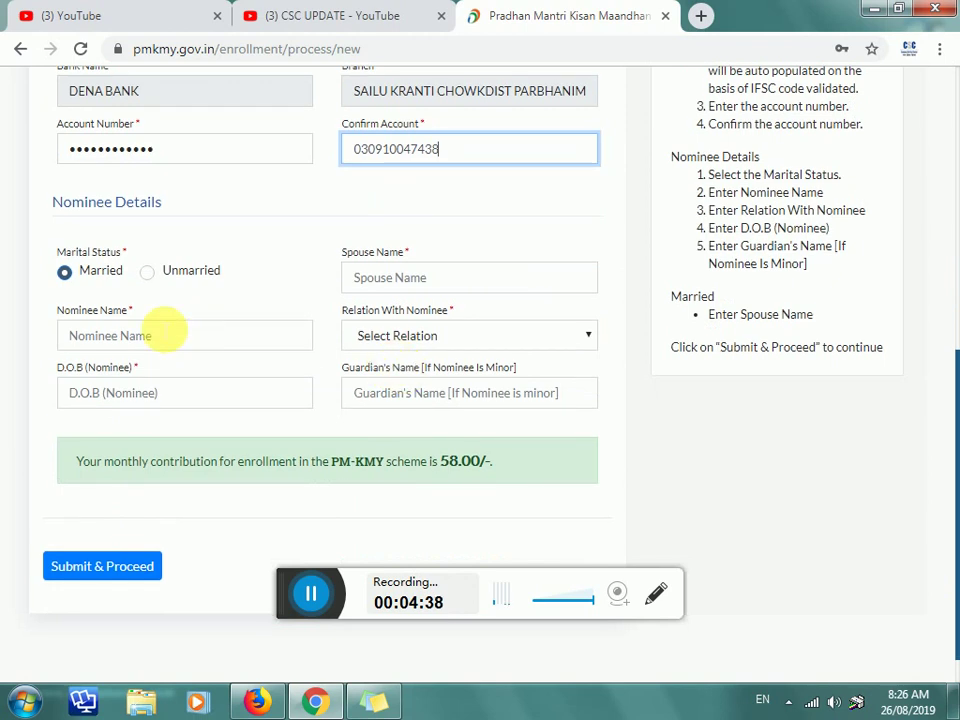
pyautogui.click(149, 278)
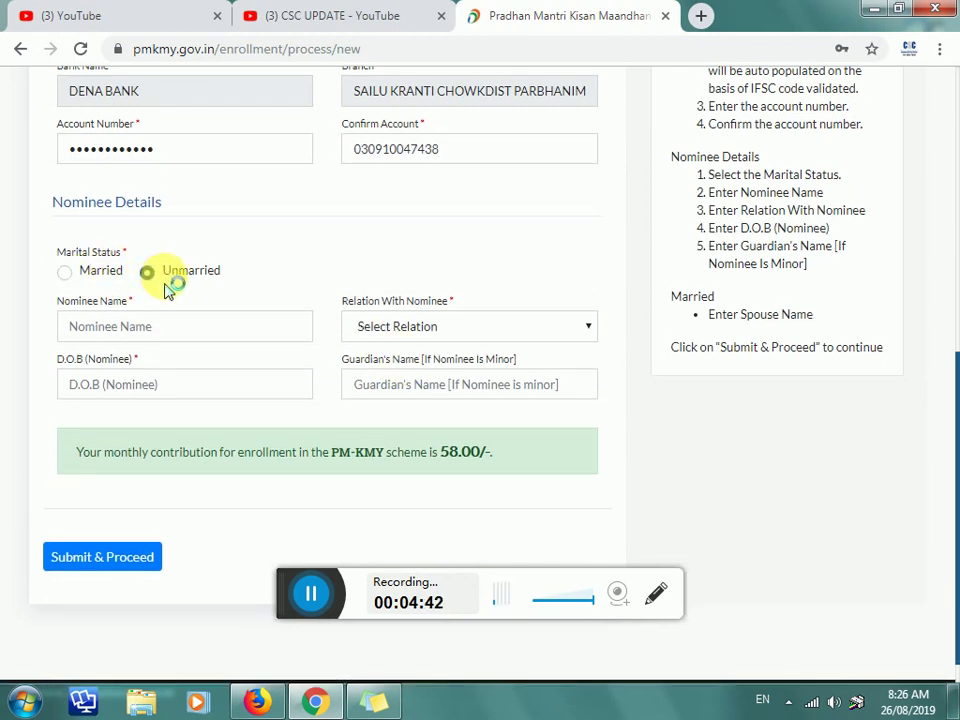
pyautogui.click(128, 321)
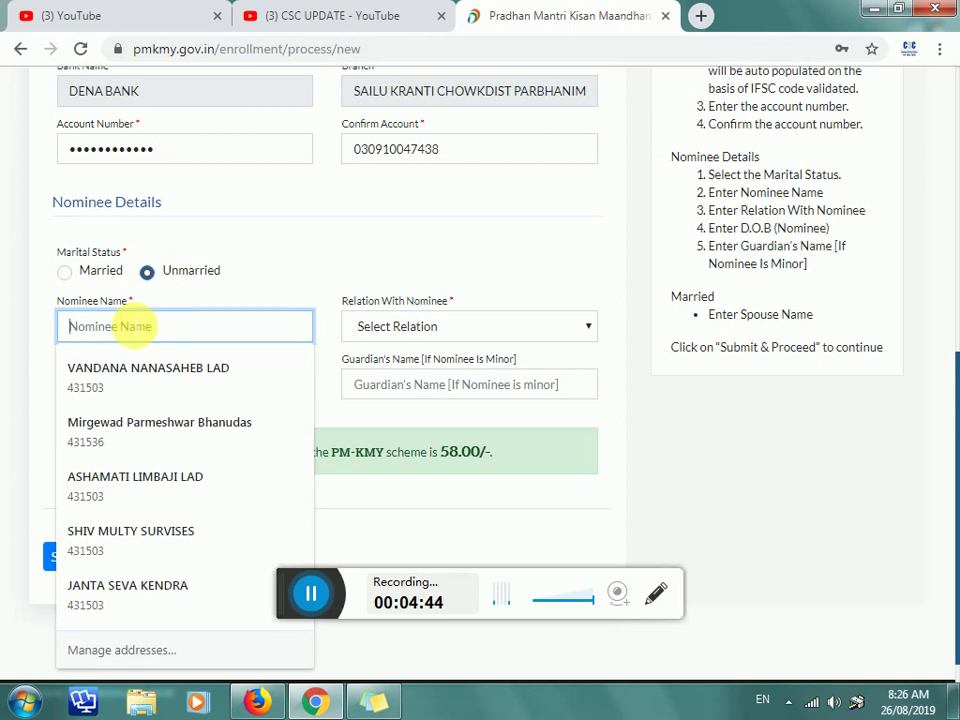
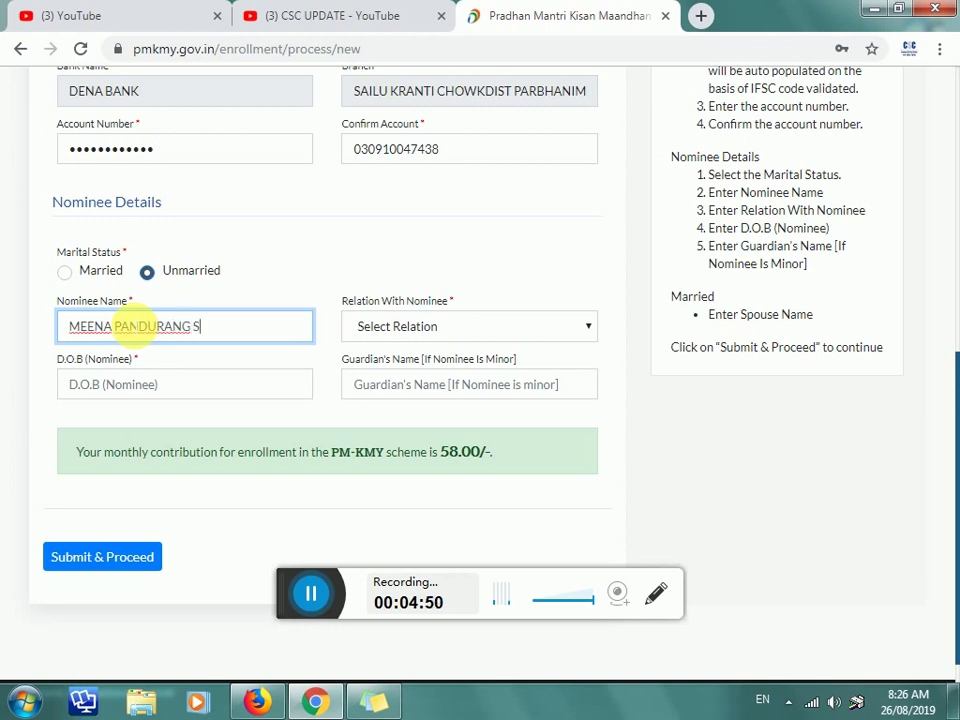
pyautogui.press('Tab')
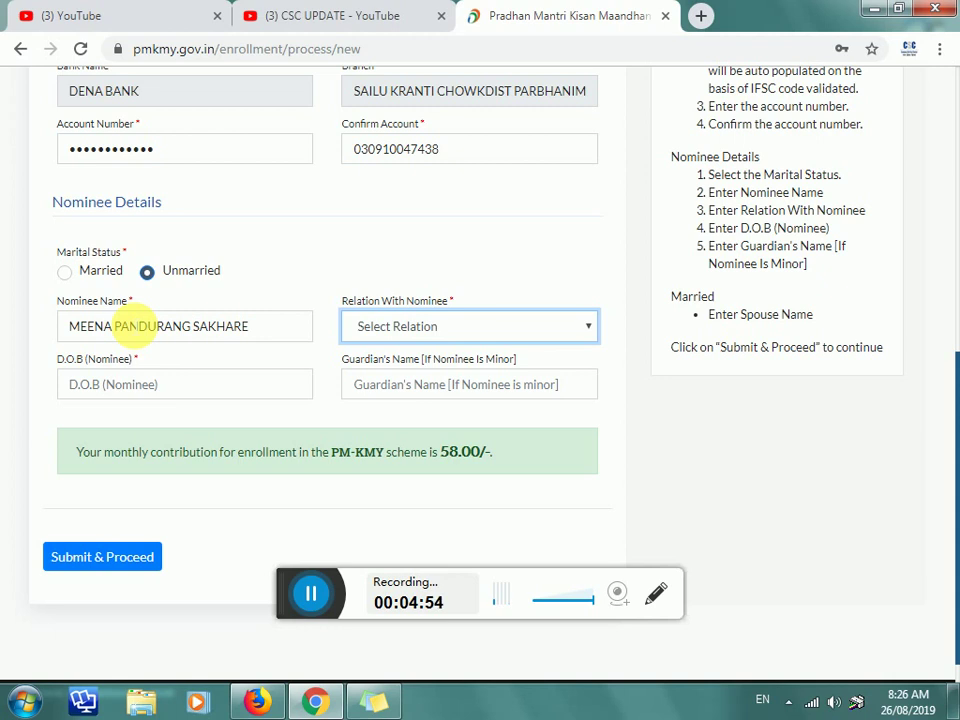
pyautogui.press('Down')
pyautogui.press('Down')
pyautogui.press('Tab')
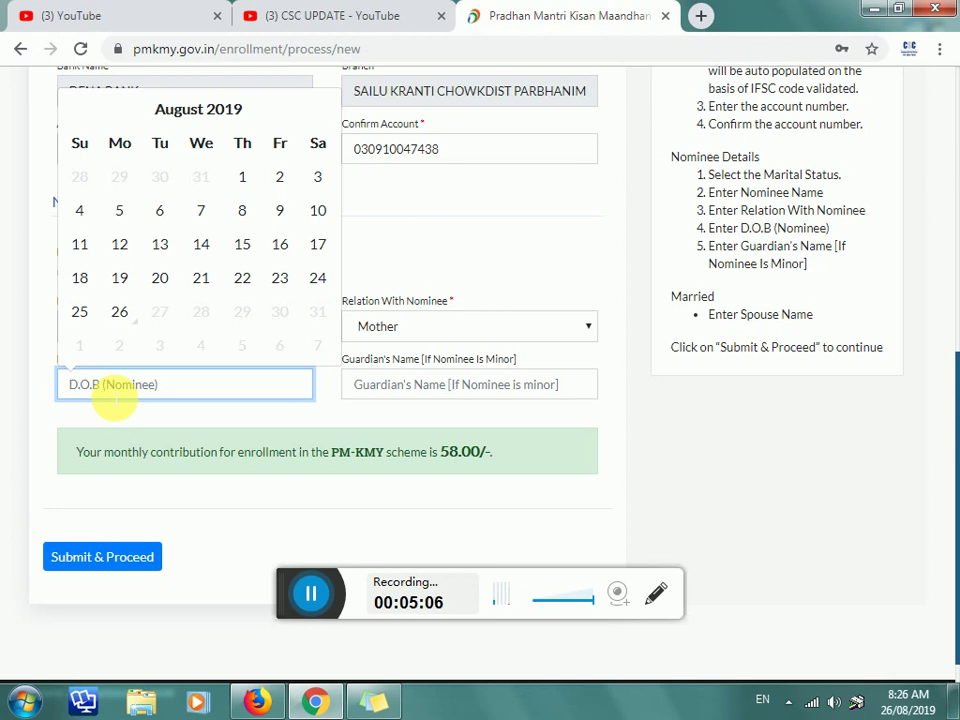
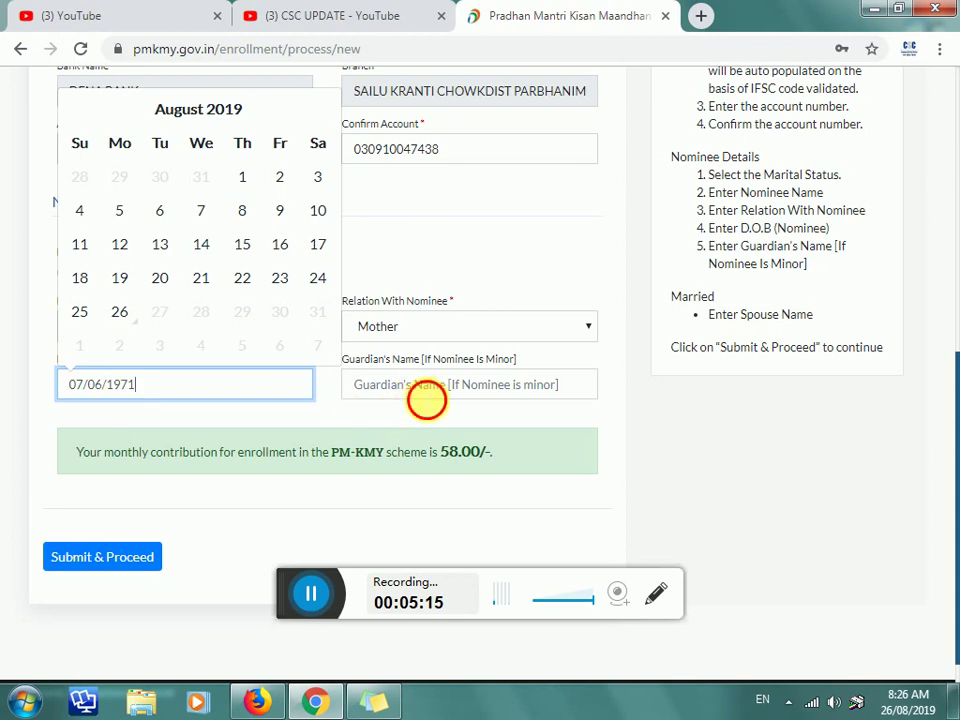
pyautogui.click(424, 398)
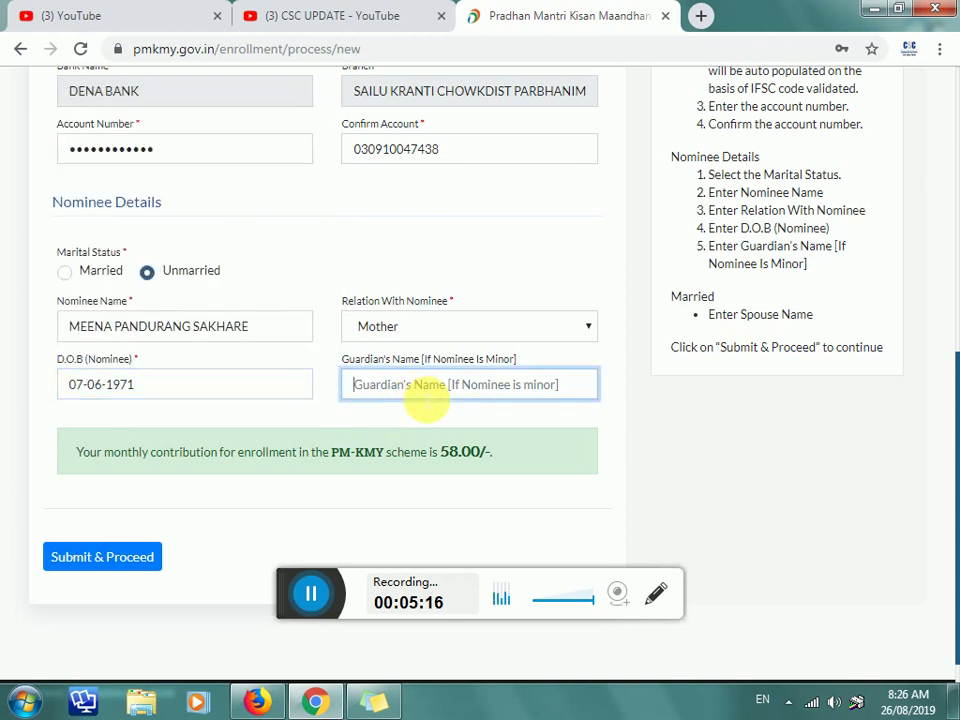
# Step: Highlight the 58.00 monthly contribution sentence, then clear the highlight
pyautogui.scroll(-1, 163, 399)
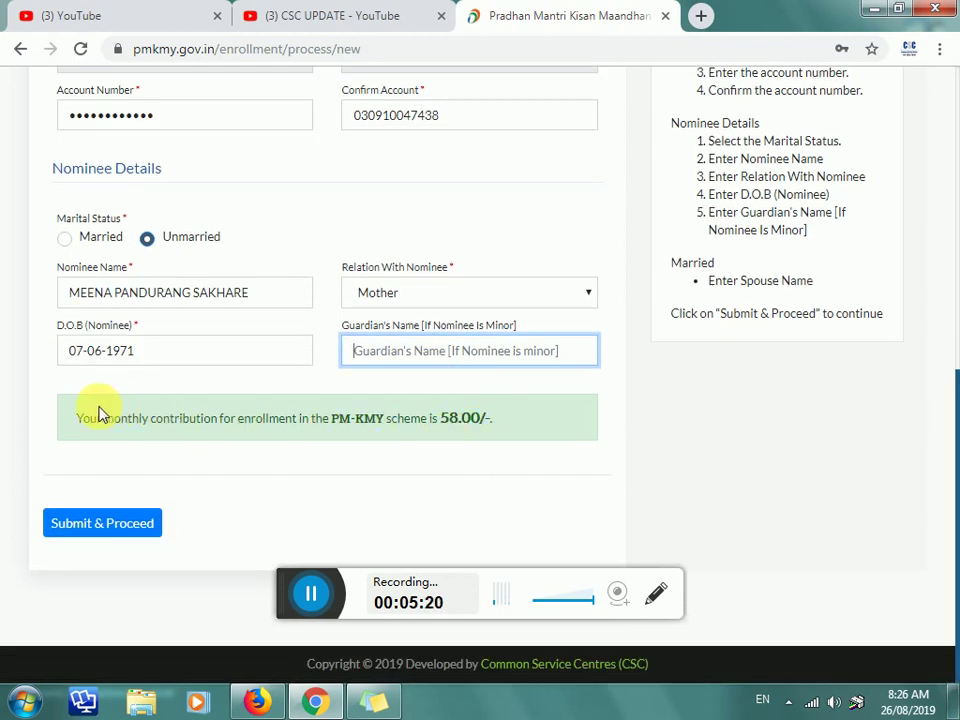
pyautogui.moveTo(82, 420); pyautogui.dragTo(522, 425)
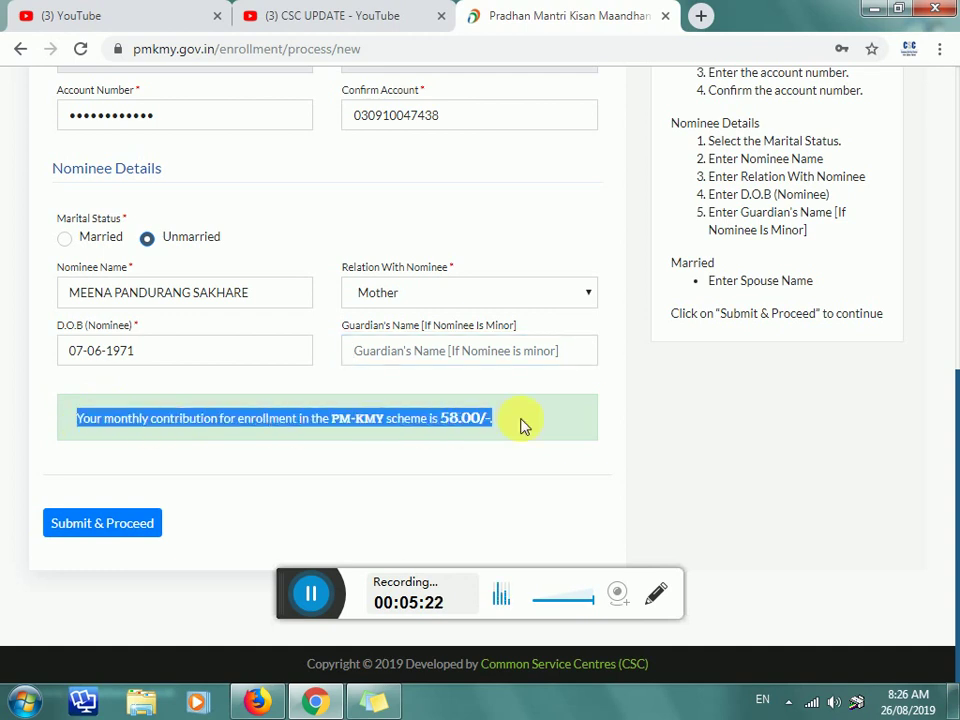
pyautogui.click(522, 425)
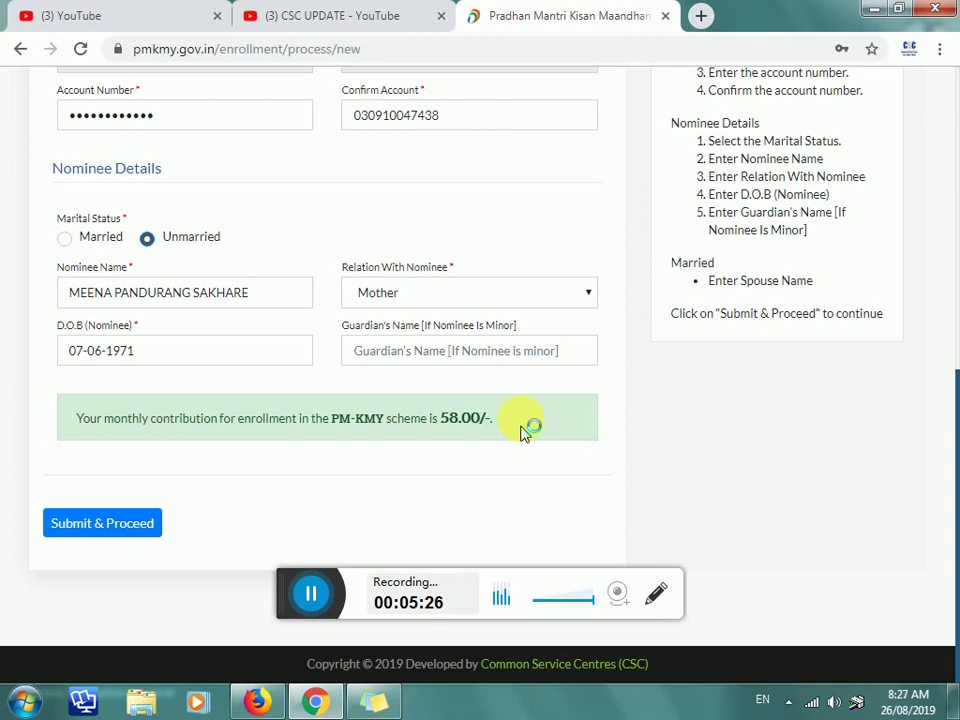
# Step: Submit the enrollment to get the KPAN, decline password saving, and open the mandate form
pyautogui.click(72, 523)
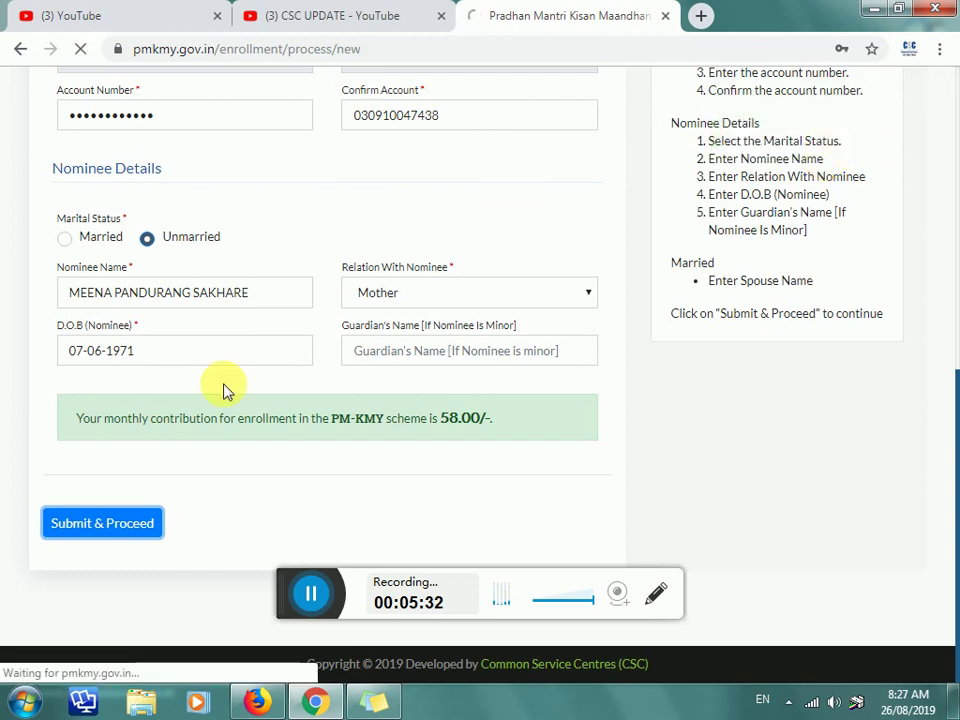
pyautogui.scroll(-1, 190, 390)
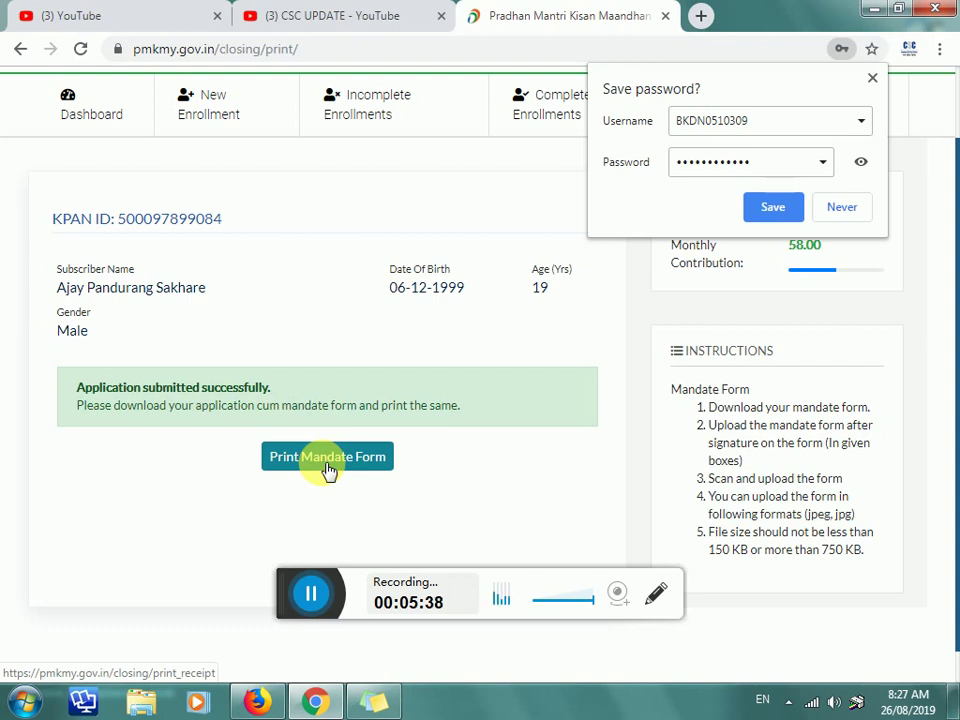
pyautogui.click(844, 207)
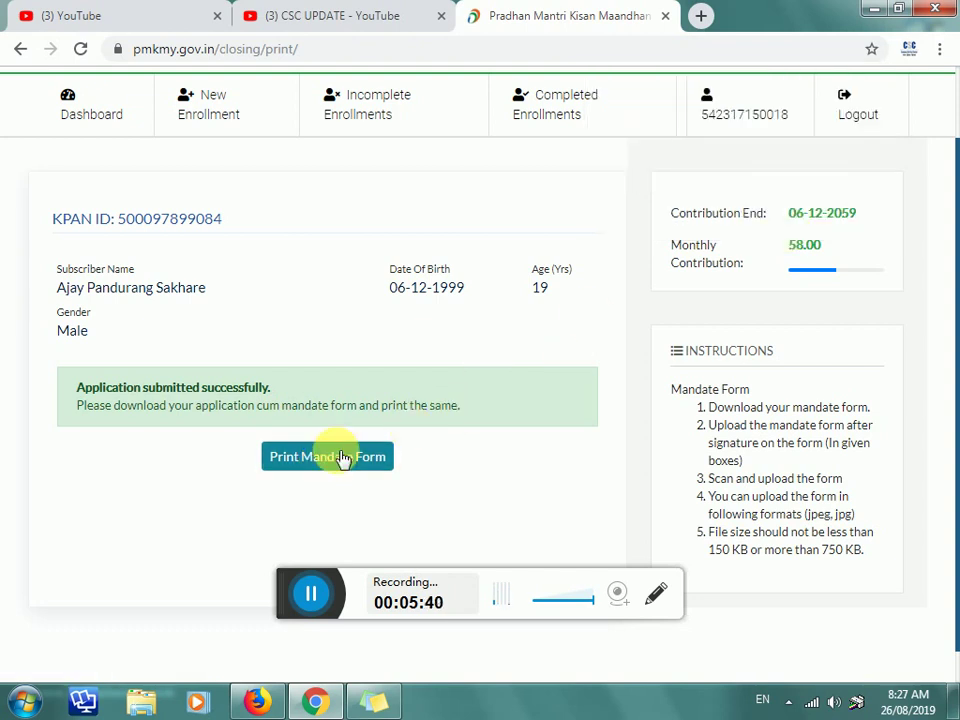
pyautogui.click(343, 458)
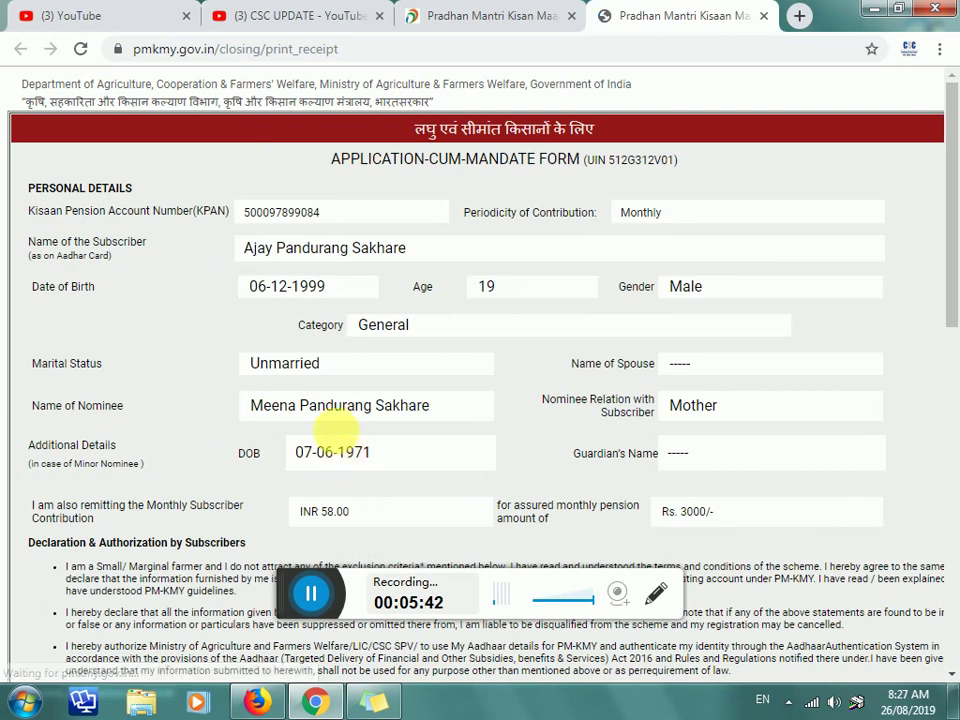
pyautogui.scroll(-10, 363, 267)
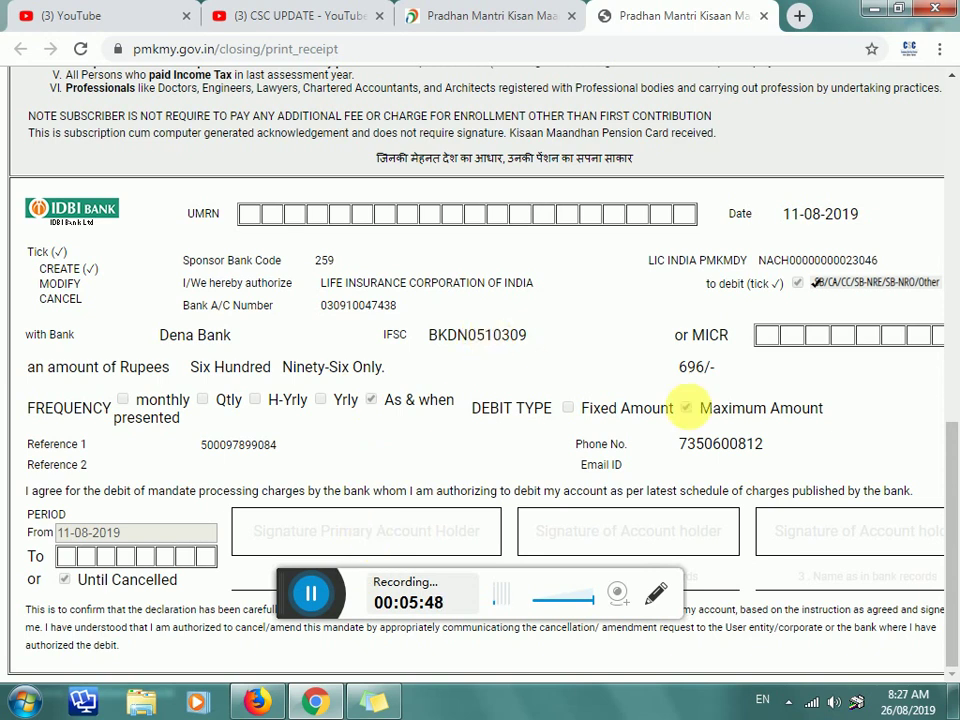
pyautogui.moveTo(955, 465); pyautogui.dragTo(950, 88)
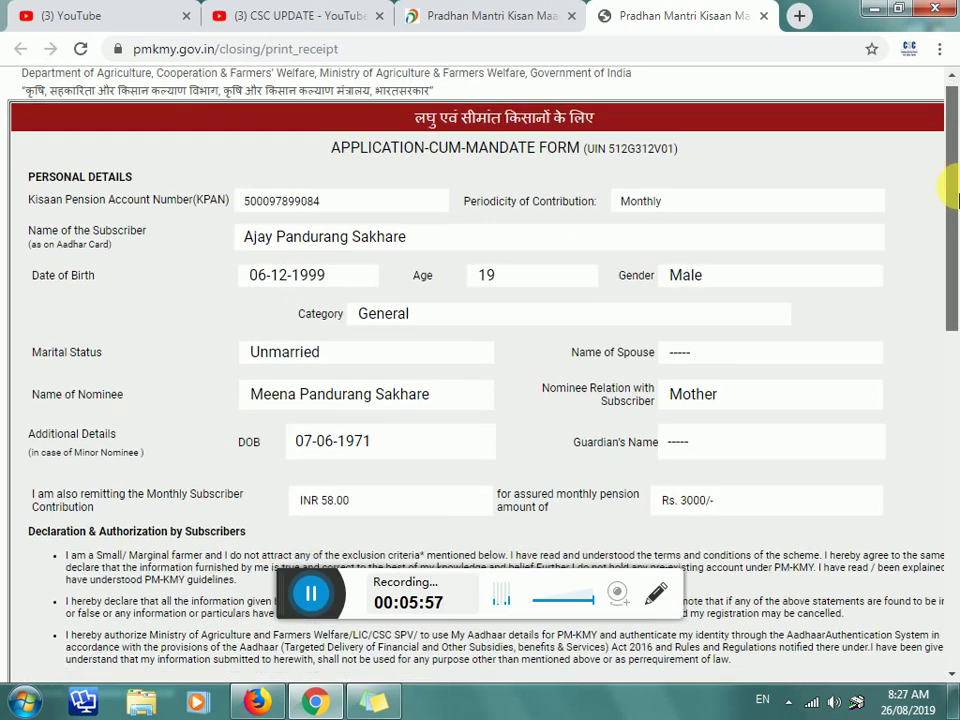
pyautogui.moveTo(945, 178); pyautogui.dragTo(903, 62)
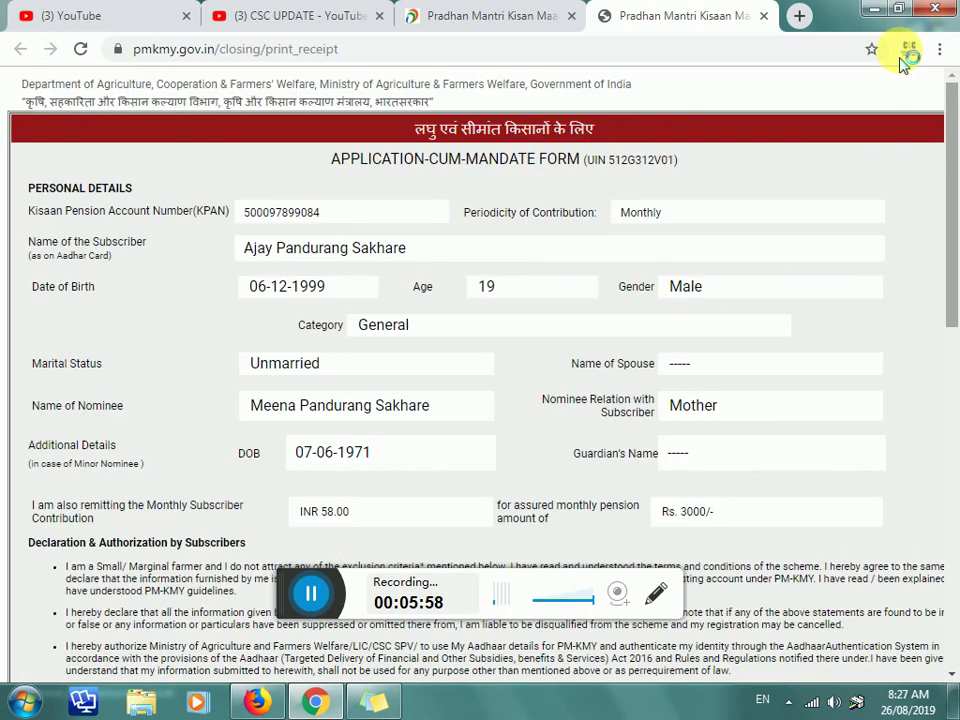
pyautogui.click(500, 16)
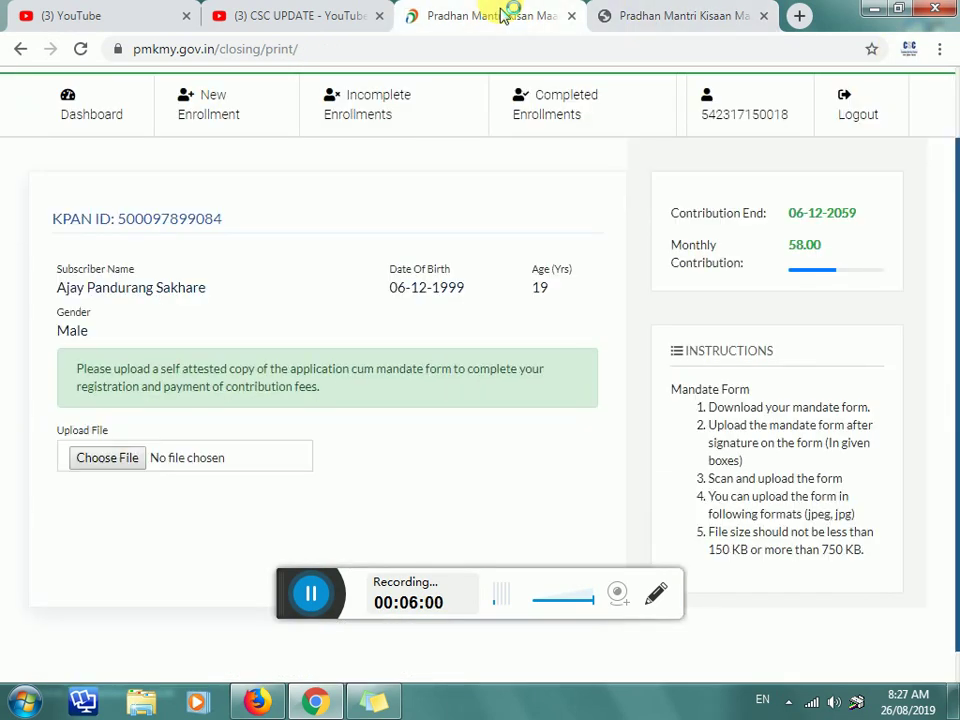
pyautogui.click(671, 14)
pyautogui.scroll(-10, 585, 300)
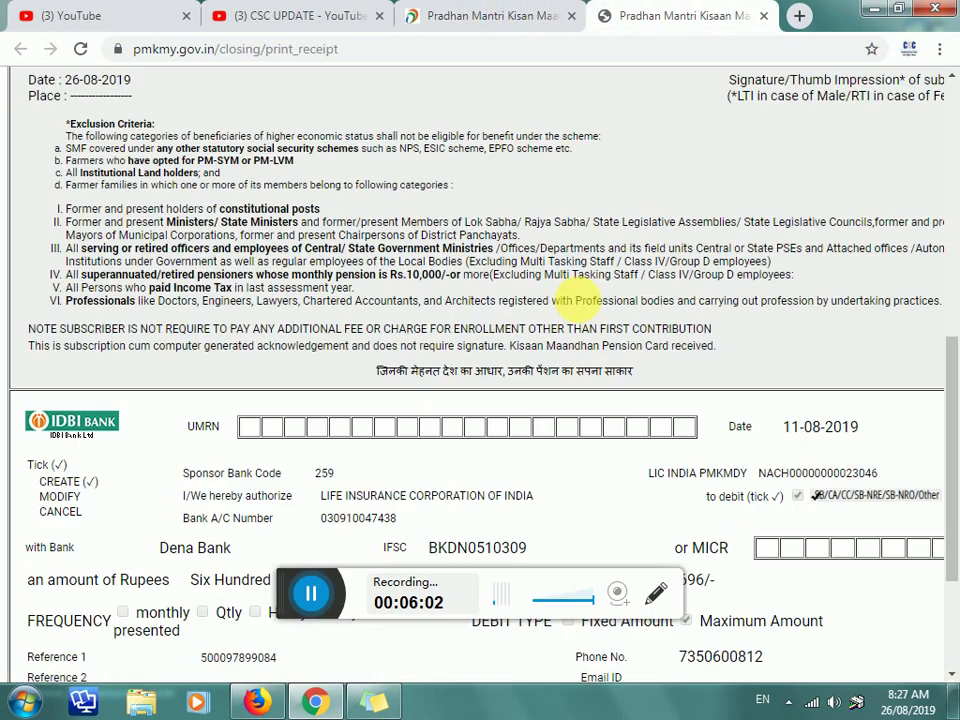
pyautogui.scroll(-3, 580, 301)
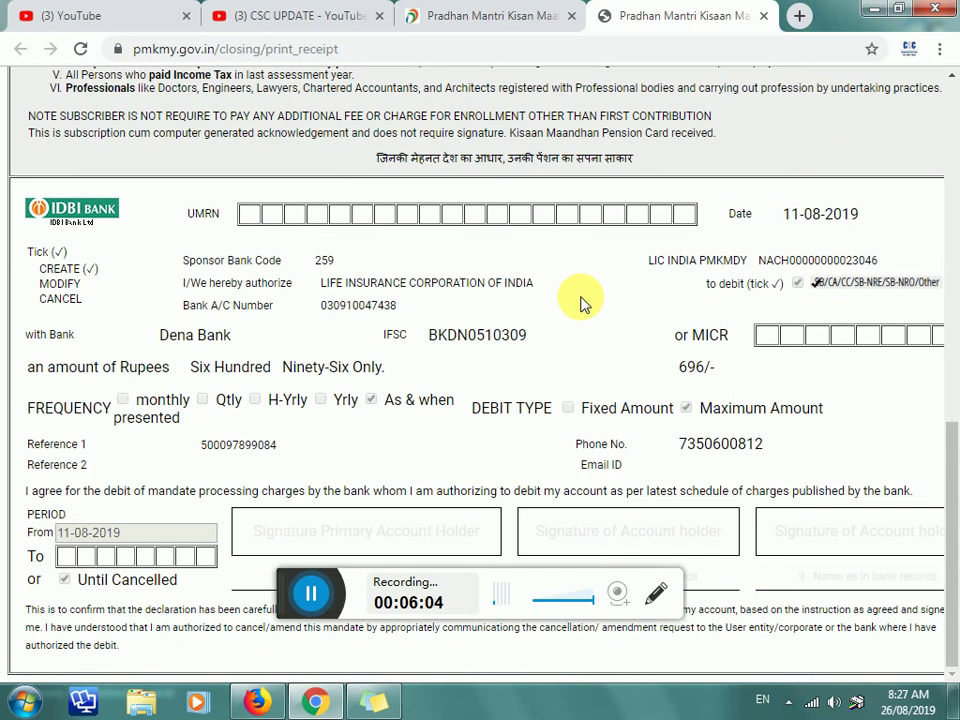